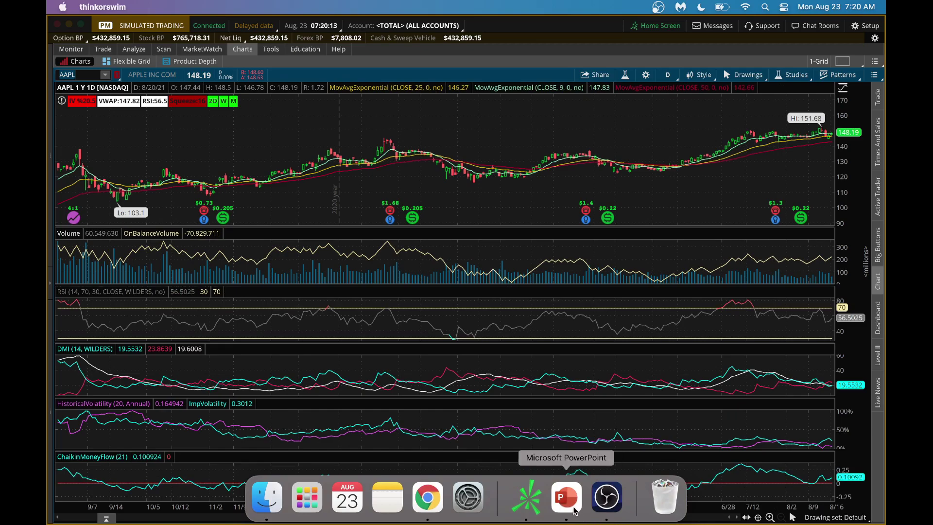
# Show the four-grid AAPL TTM Squeeze charts in thinkorswim and return to the stock ideas slide in PowerPoint.
pyautogui.rightClick(533, 502)
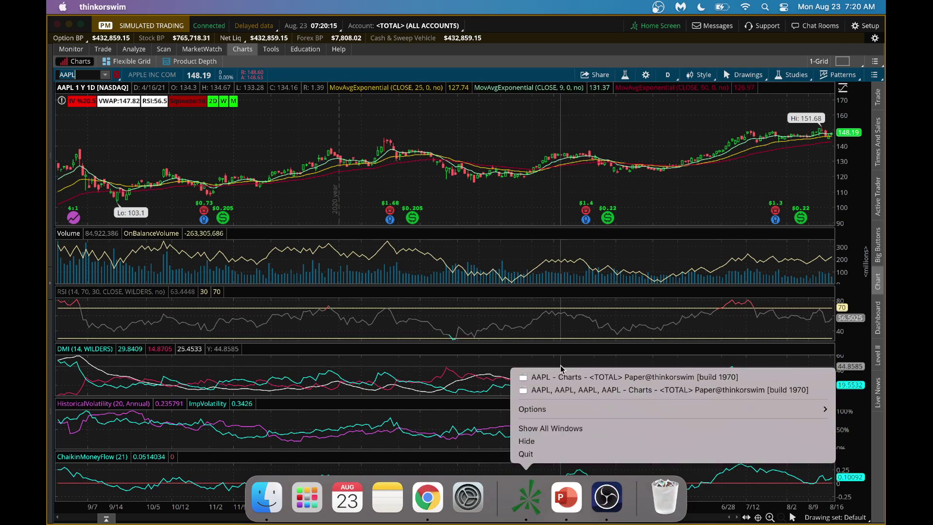
pyautogui.click(559, 390)
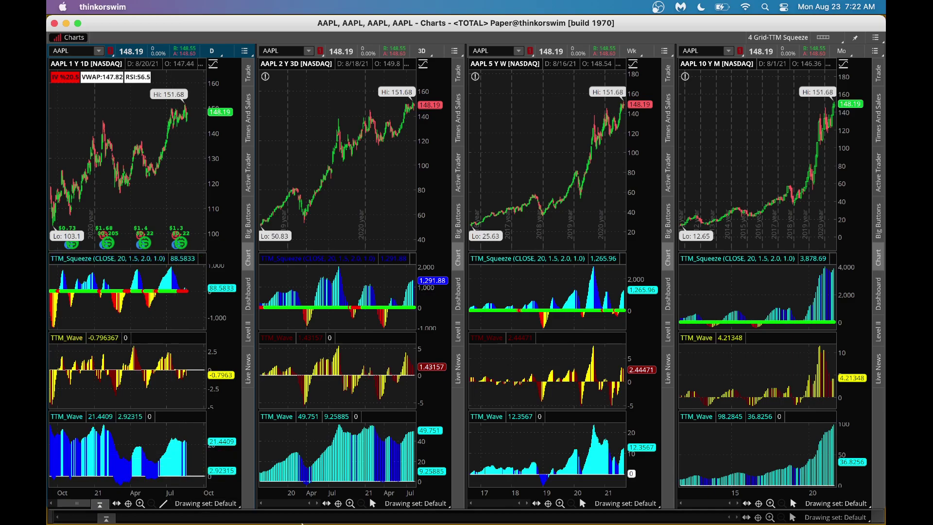
pyautogui.moveTo(322, 521)
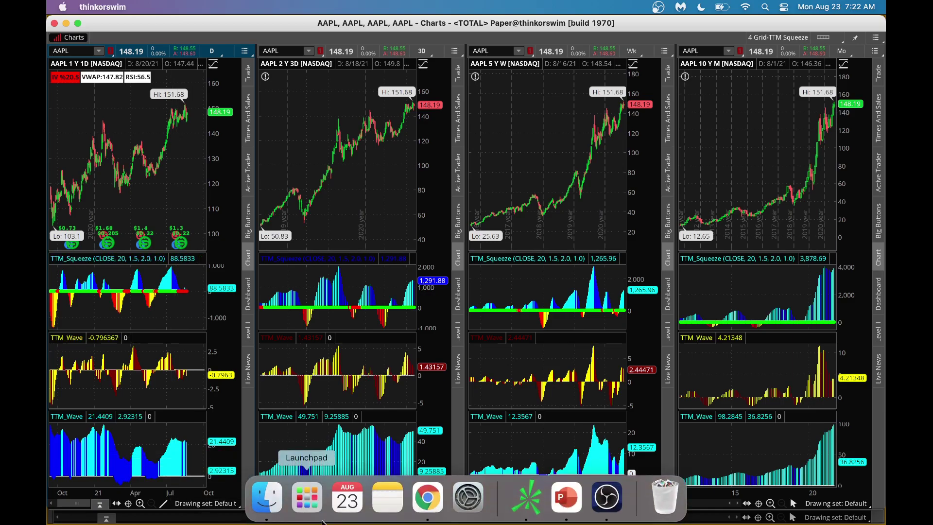
pyautogui.click(561, 497)
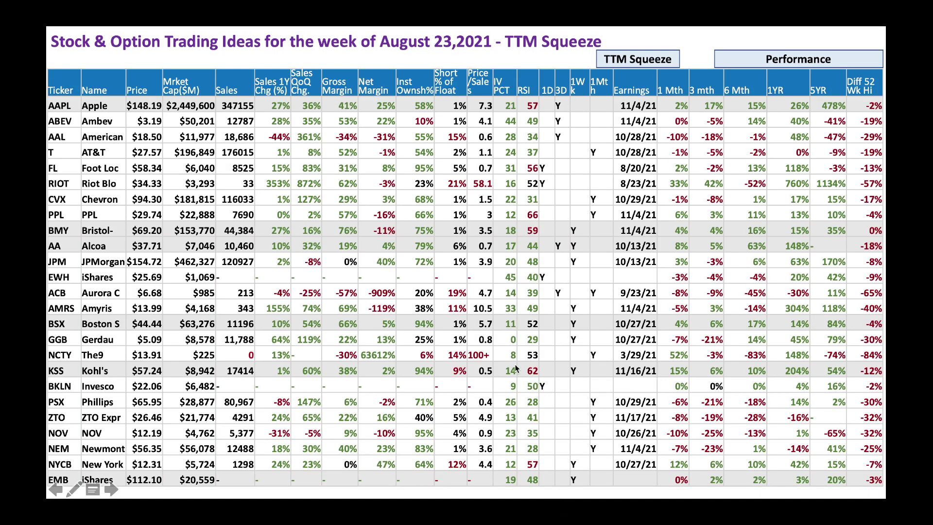
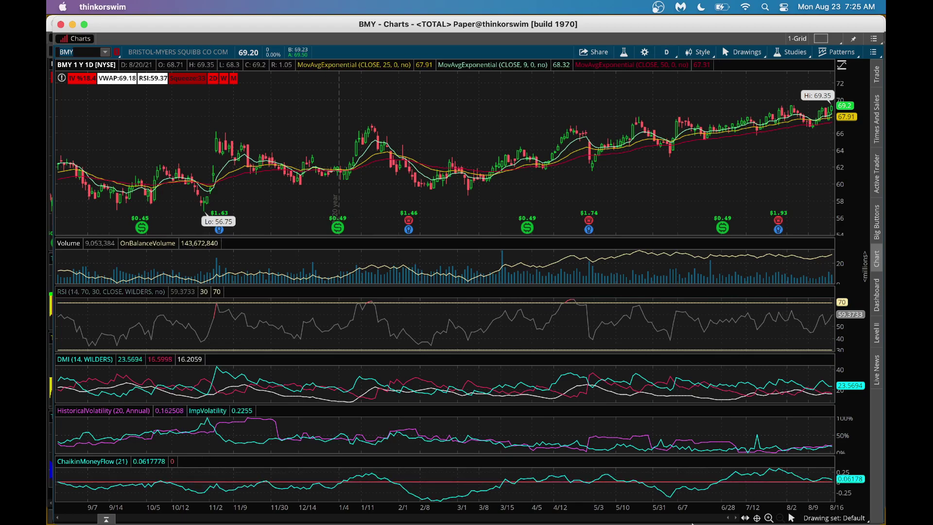
# Bring up the four-grid BMY charts in thinkorswim for review, and minimize both detached chart windows.
pyautogui.rightClick(532, 498)
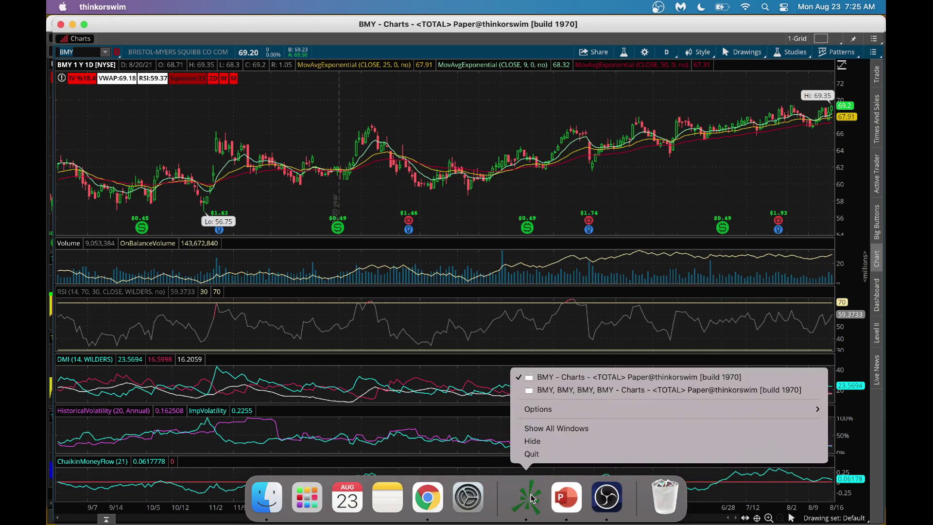
pyautogui.click(551, 394)
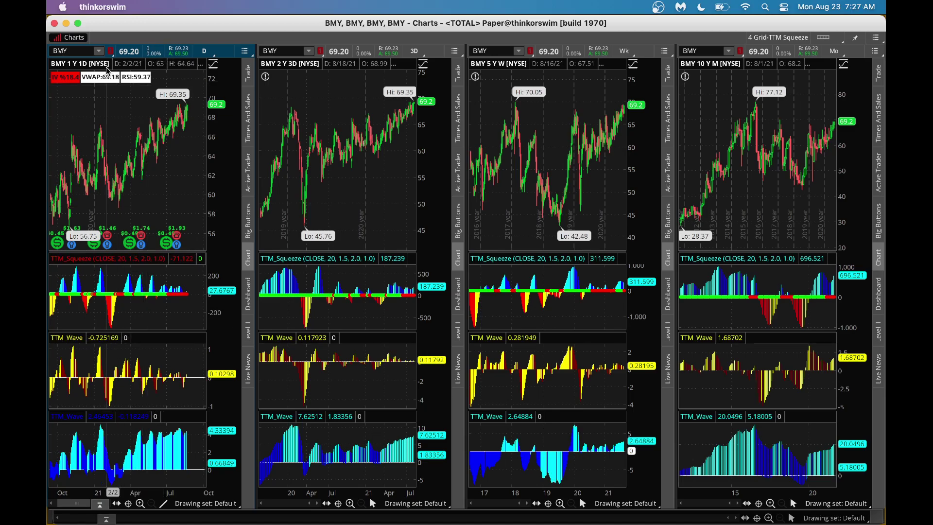
pyautogui.click(66, 24)
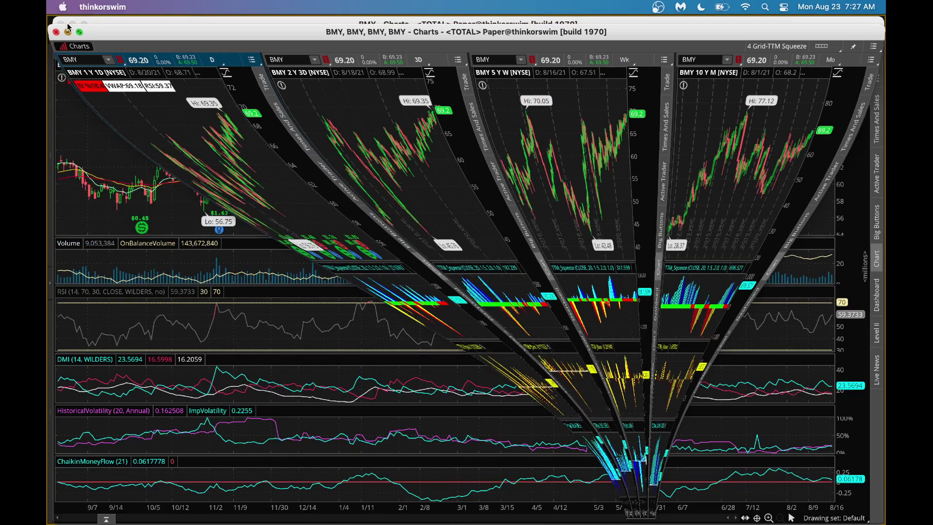
pyautogui.click(73, 25)
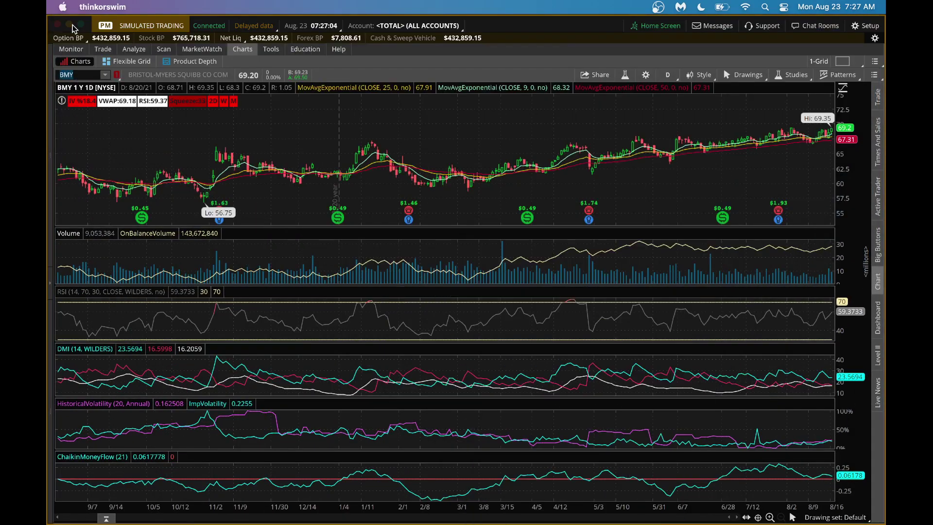
# Open the BMY option chain for trading with the underlying's details expanded, and find the 17 DEC 21 calls.
pyautogui.click(102, 49)
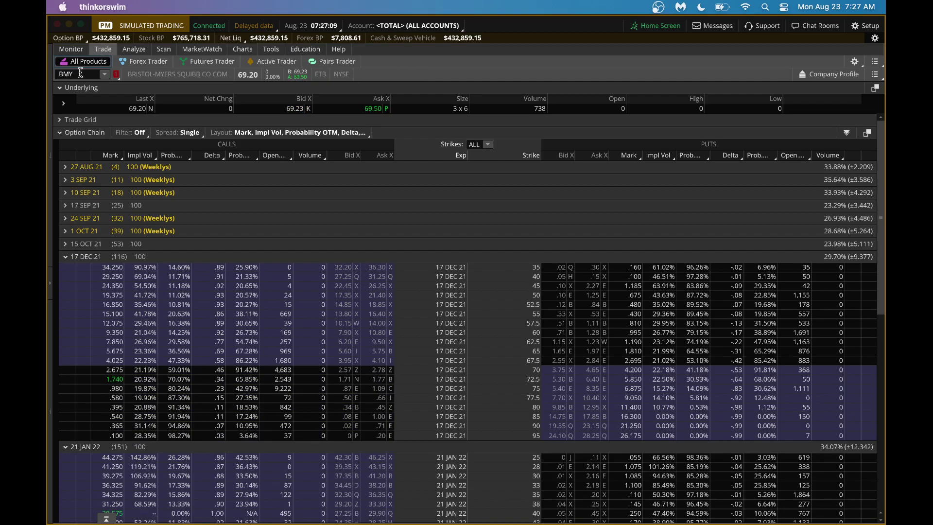
pyautogui.click(63, 104)
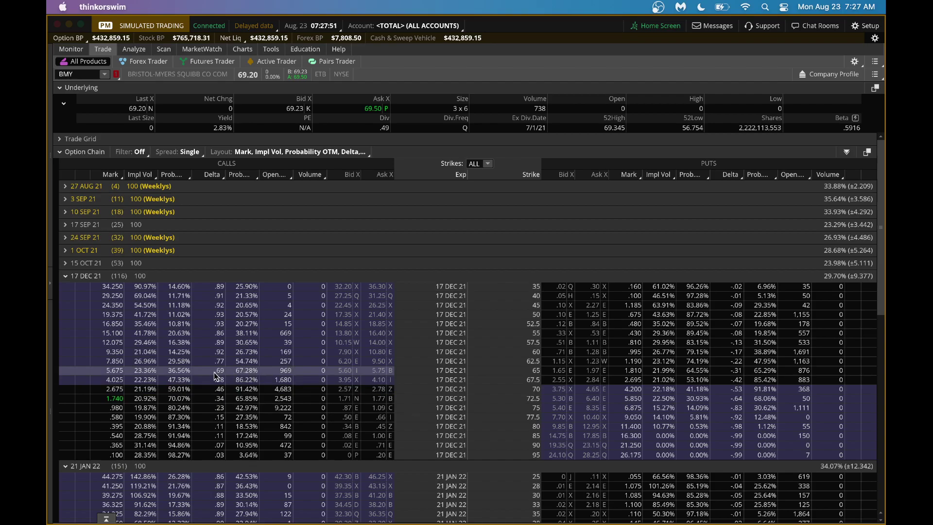
pyautogui.scroll(-5, 214, 373)
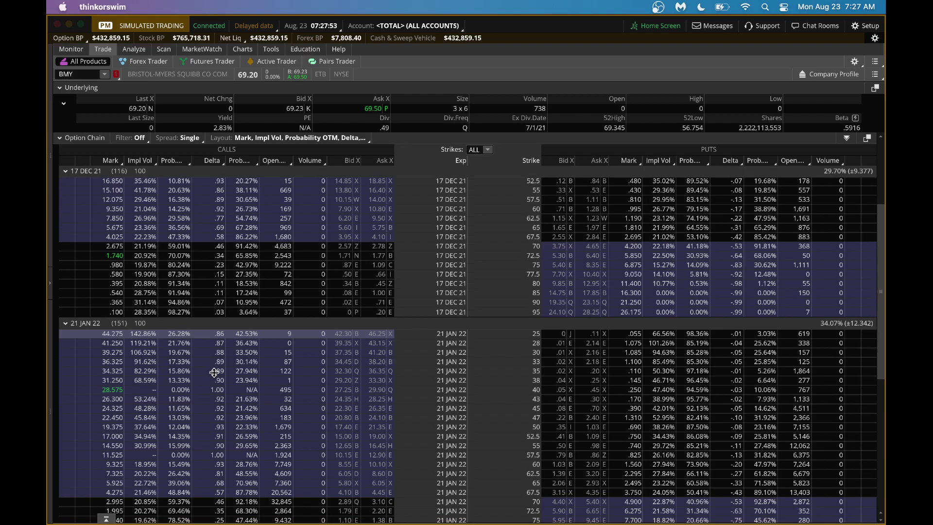
pyautogui.scroll(1, 214, 372)
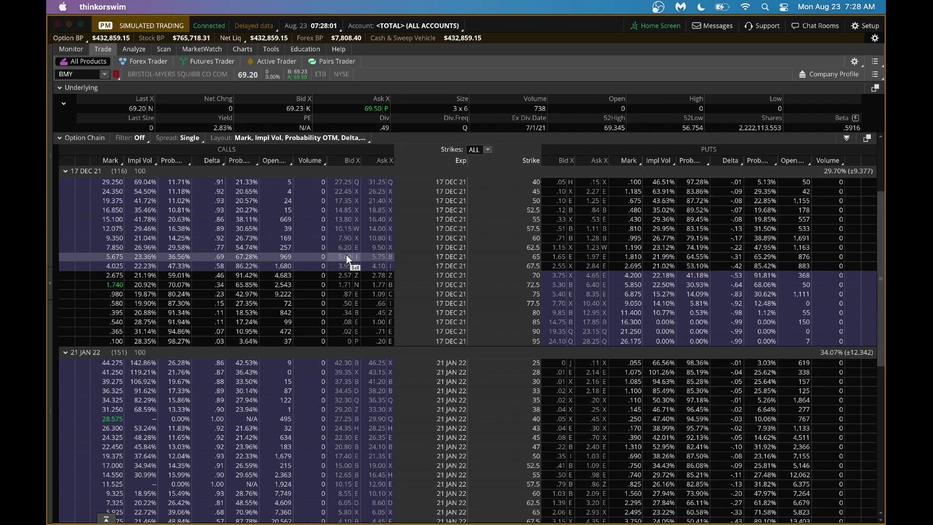
# Preview a limit order to buy one BMY 17 DEC 21 65 call at 5.75, and delete the order unsent.
pyautogui.click(384, 258)
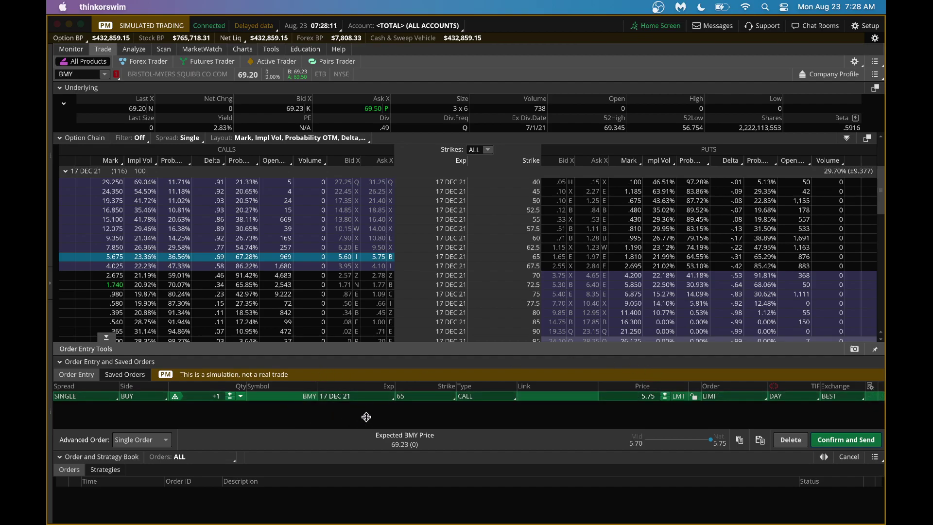
pyautogui.click(846, 440)
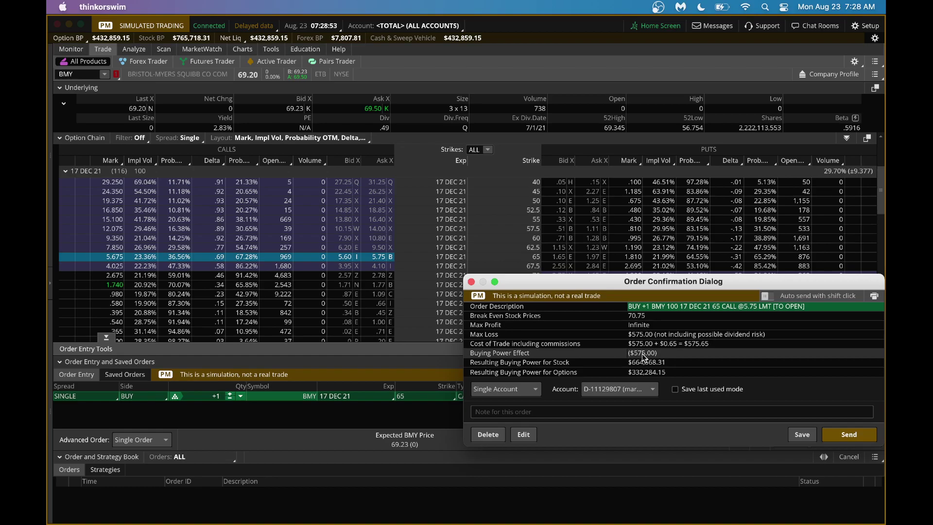
pyautogui.click(471, 282)
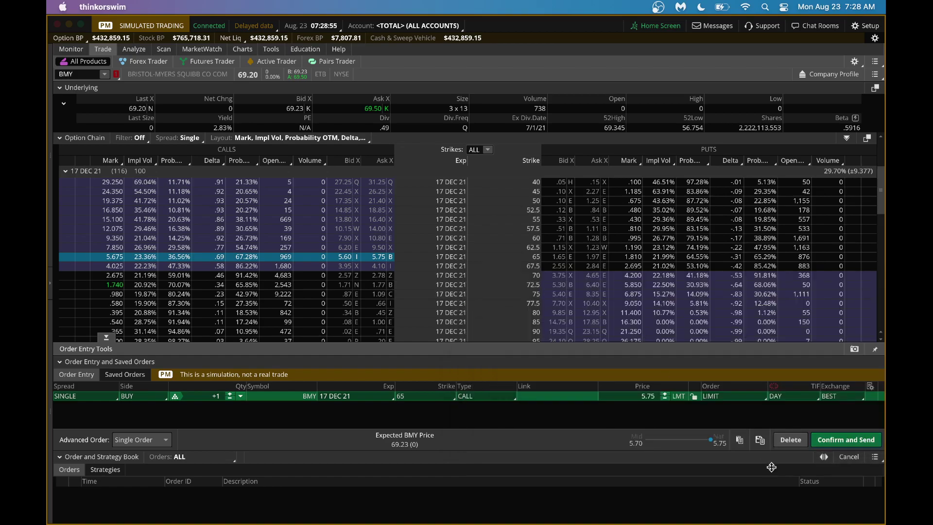
pyautogui.click(790, 440)
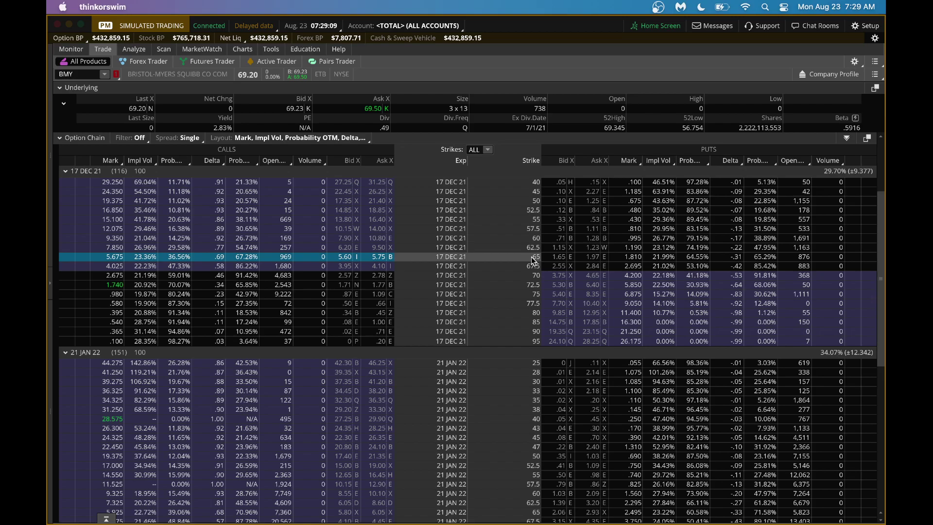
# Preview buying one BMY 17 DEC 21 65/75 vertical call spread at a 4.70 limit, and delete the order unsent.
pyautogui.click(379, 256)
pyautogui.moveTo(407, 267)
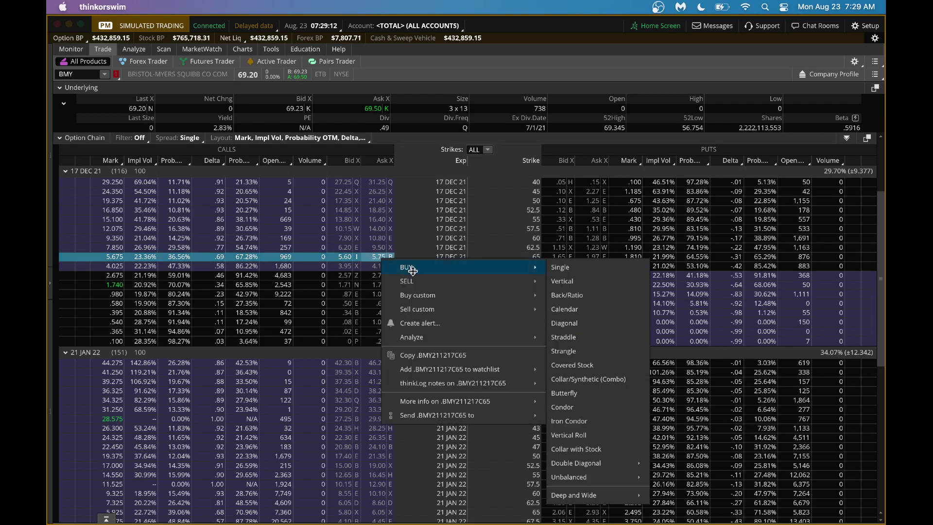
pyautogui.click(573, 281)
pyautogui.click(428, 405)
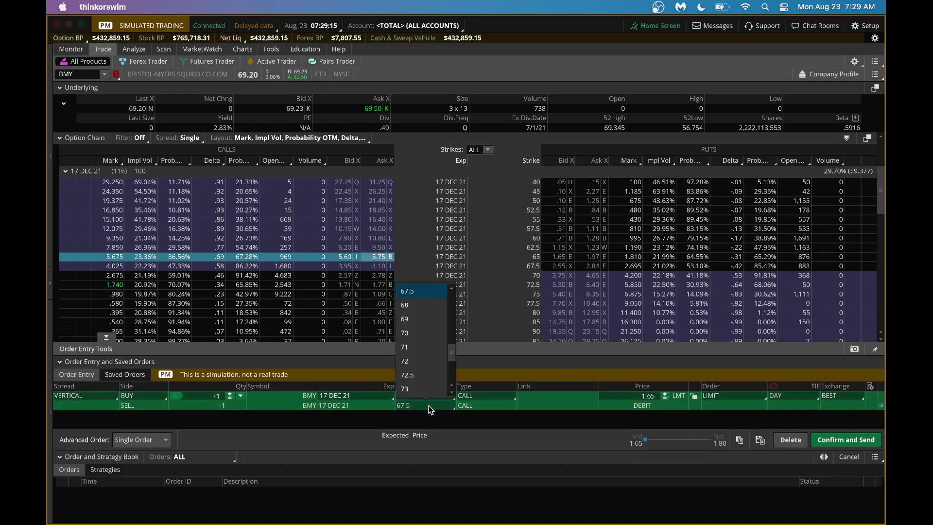
pyautogui.scroll(-2, 450, 384)
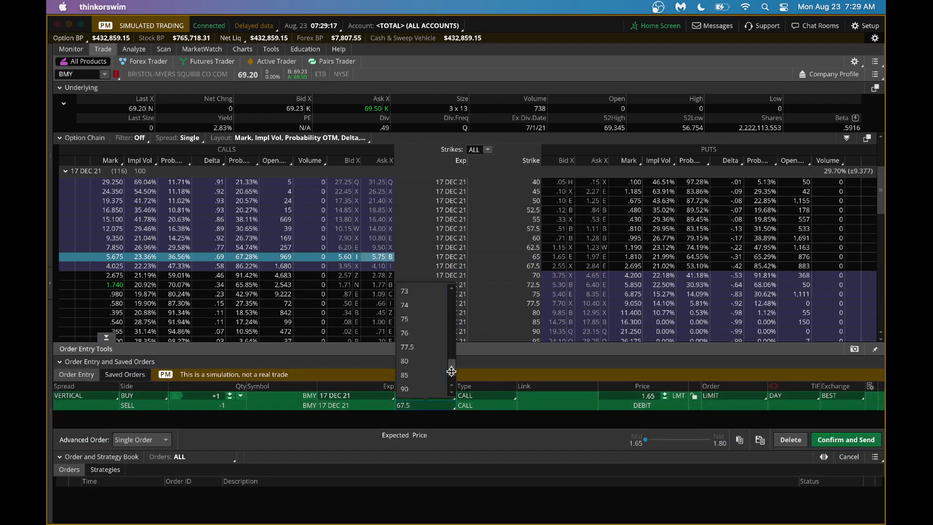
pyautogui.click(407, 318)
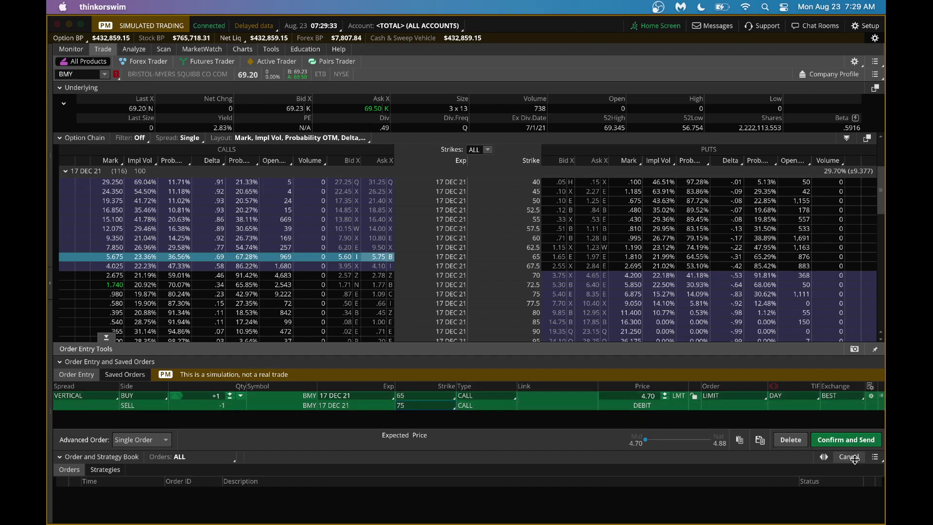
pyautogui.click(848, 441)
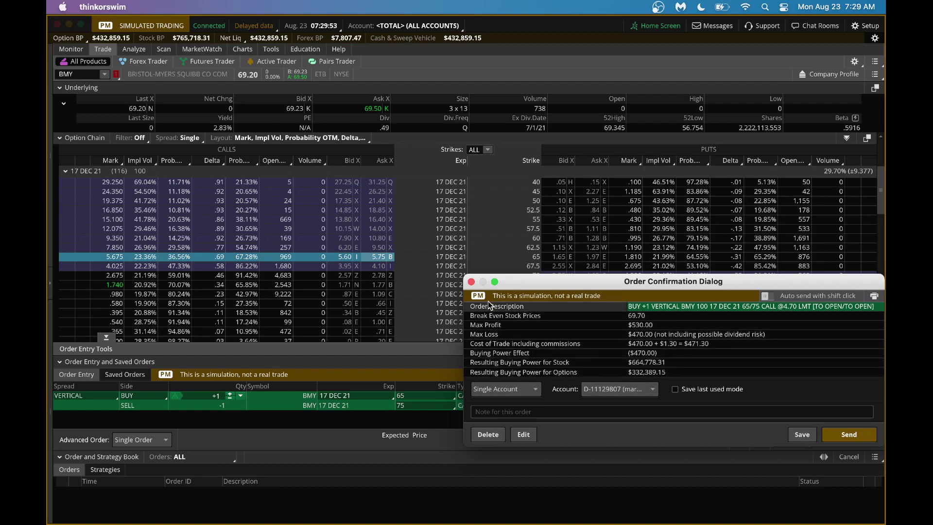
pyautogui.click(471, 282)
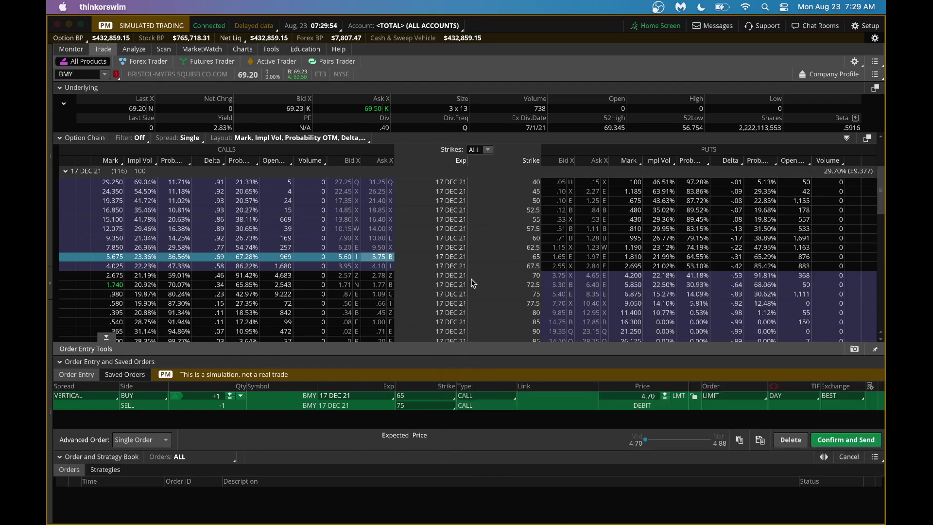
pyautogui.click(799, 441)
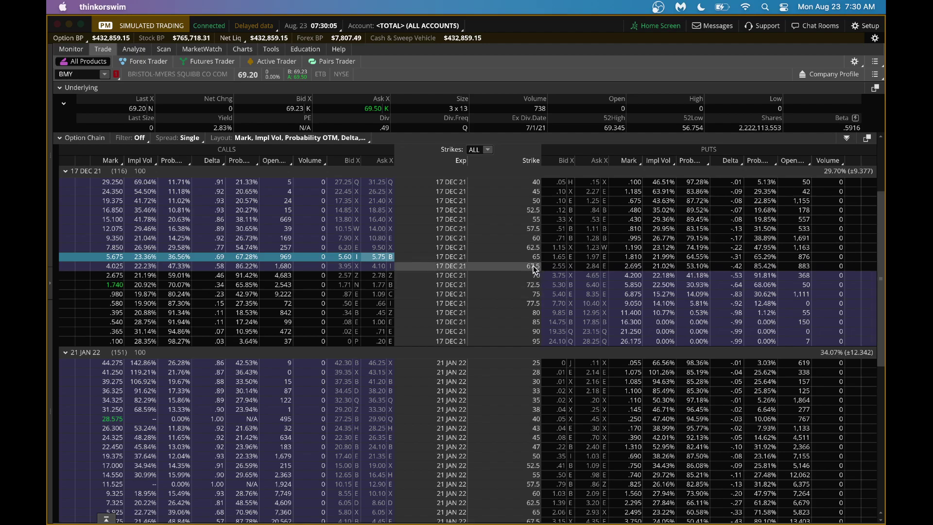
# Preview buying one BMY 17 DEC 21 67.5/72.5 vertical call spread at a 2.29 limit, and delete the order unsent.
pyautogui.rightClick(374, 267)
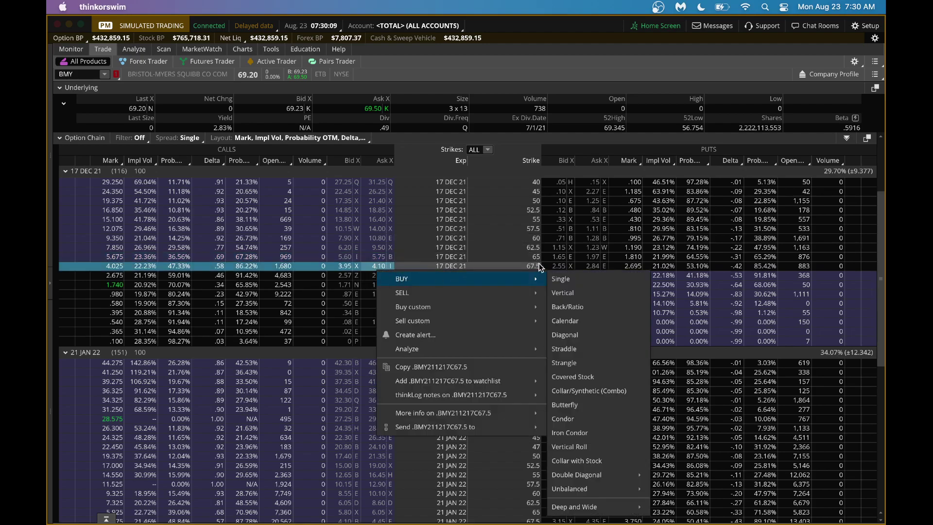
pyautogui.click(569, 293)
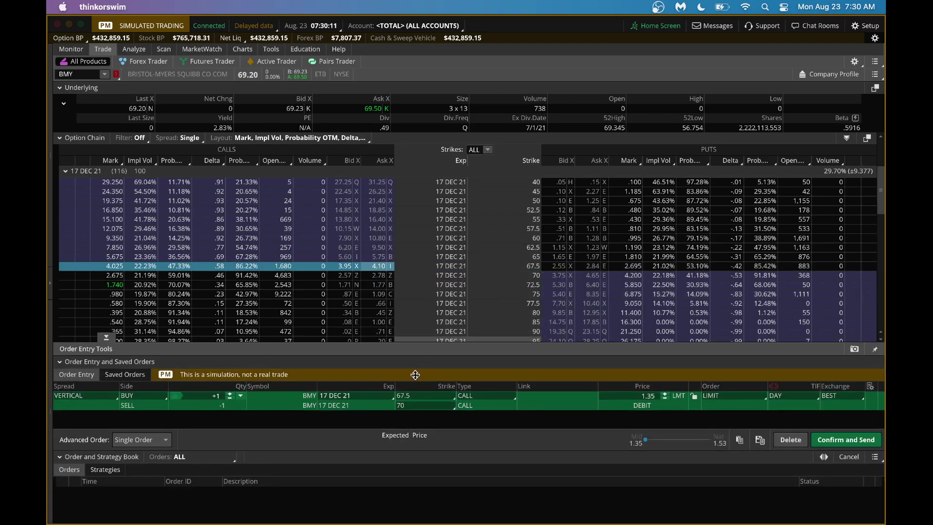
pyautogui.click(426, 404)
pyautogui.scroll(-2, 439, 379)
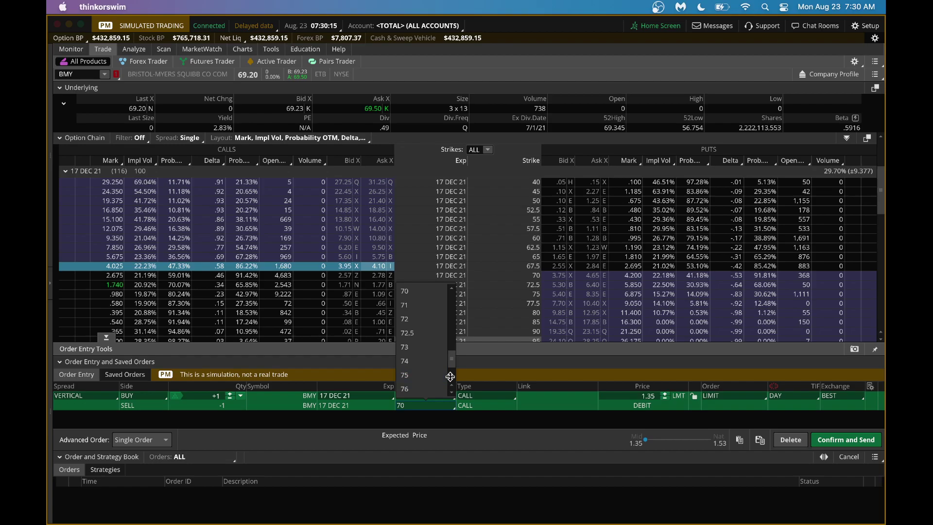
pyautogui.click(411, 334)
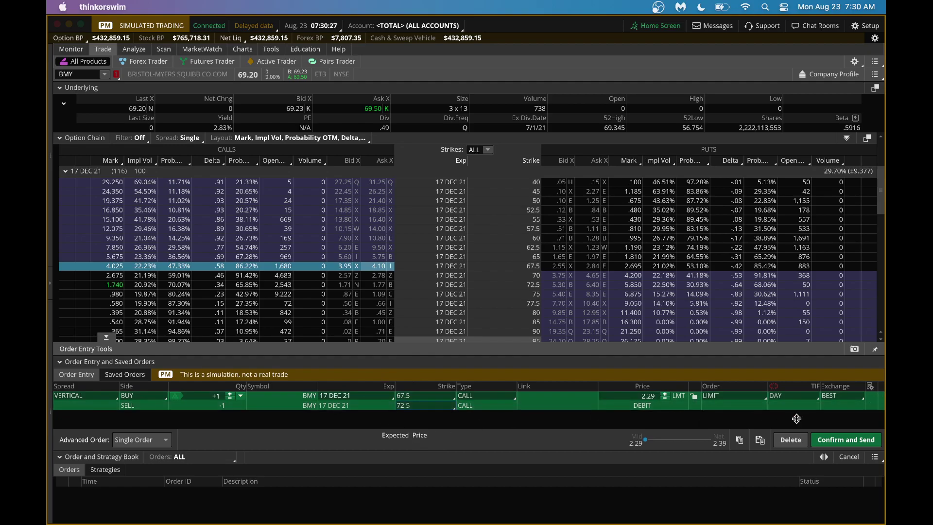
pyautogui.click(841, 441)
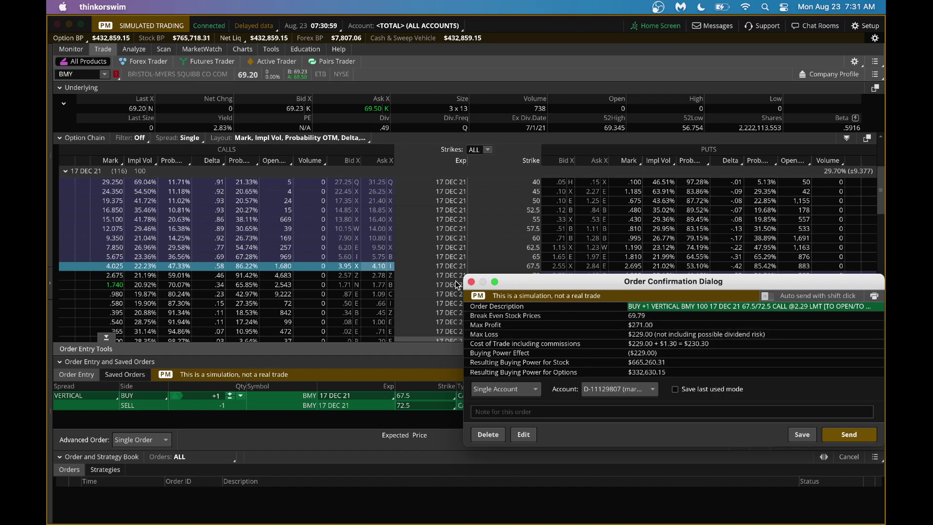
pyautogui.click(471, 281)
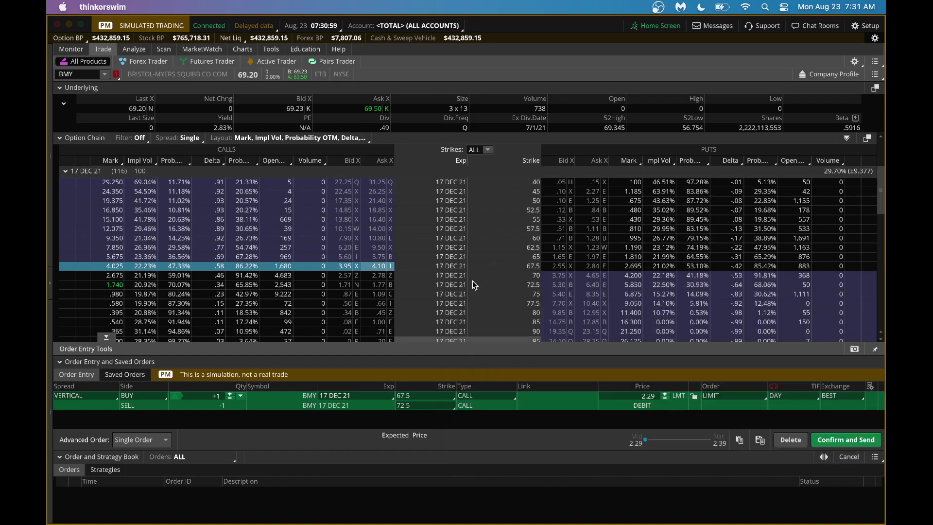
pyautogui.click(790, 440)
# Check the stock ideas slide in PowerPoint, and load AA in thinkorswim's restored detached single-chart window.
pyautogui.press('super+Tab')
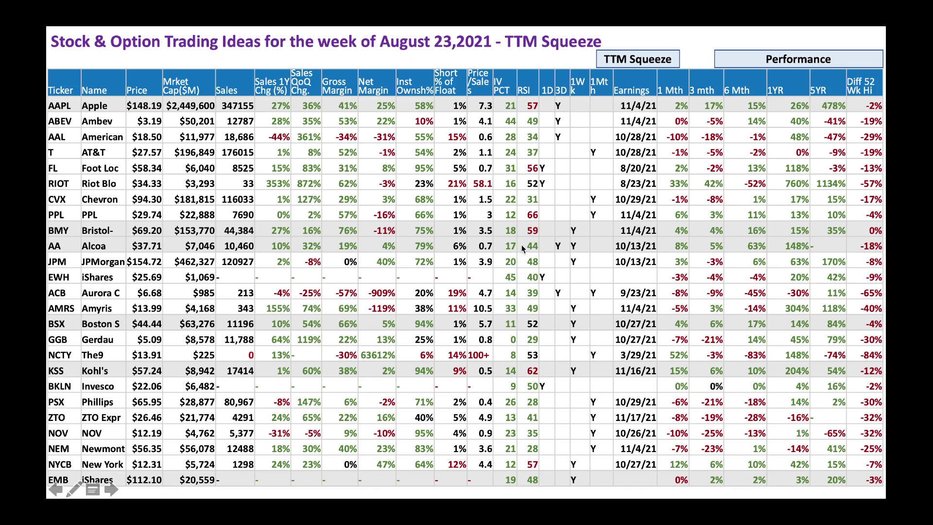
pyautogui.press('super+Tab')
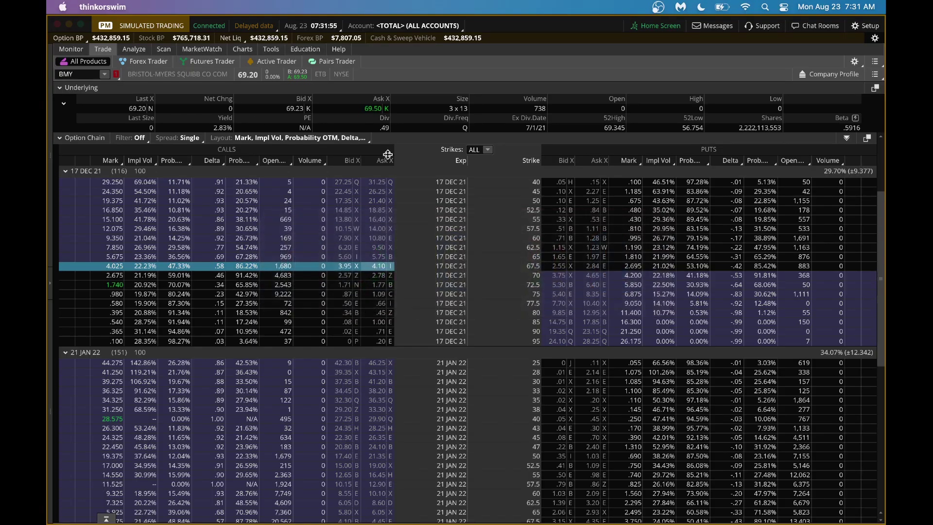
pyautogui.moveTo(526, 506)
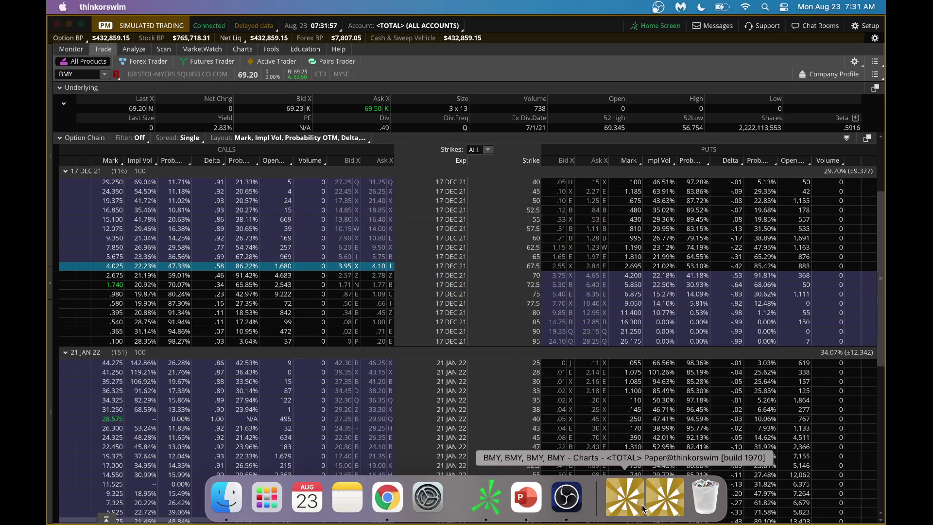
pyautogui.click(665, 502)
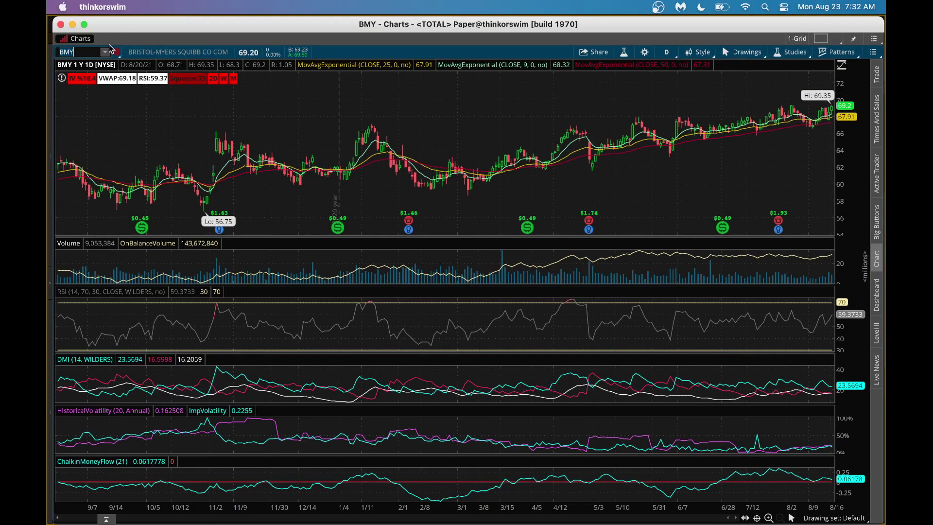
pyautogui.write('AA')
pyautogui.press('Return')
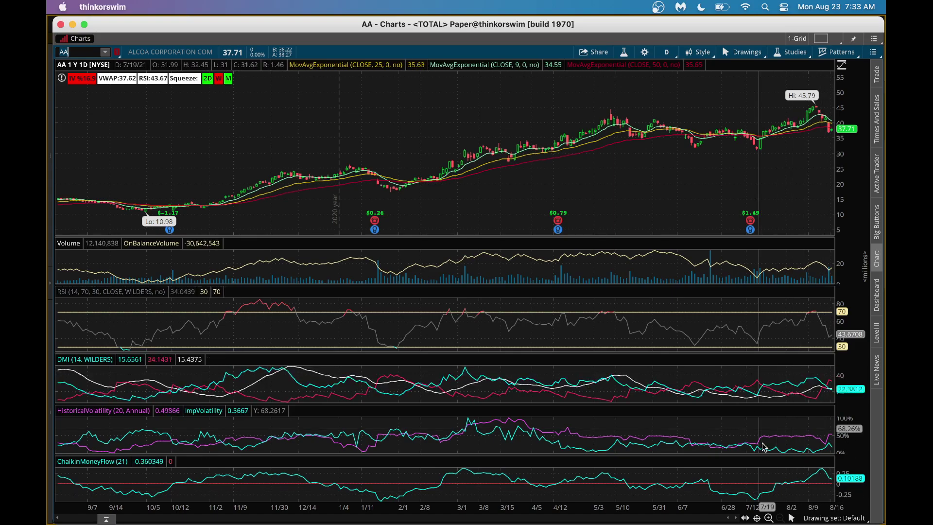
# Examine AA's daily, 3-day, weekly and monthly TTM Squeeze charts in the detached four-grid window, and minimize both chart windows.
pyautogui.moveTo(550, 522)
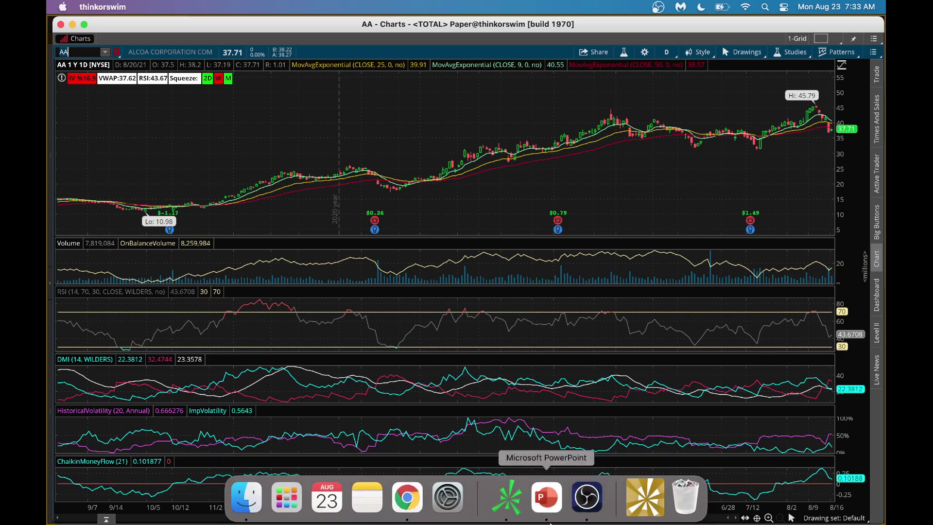
pyautogui.click(642, 486)
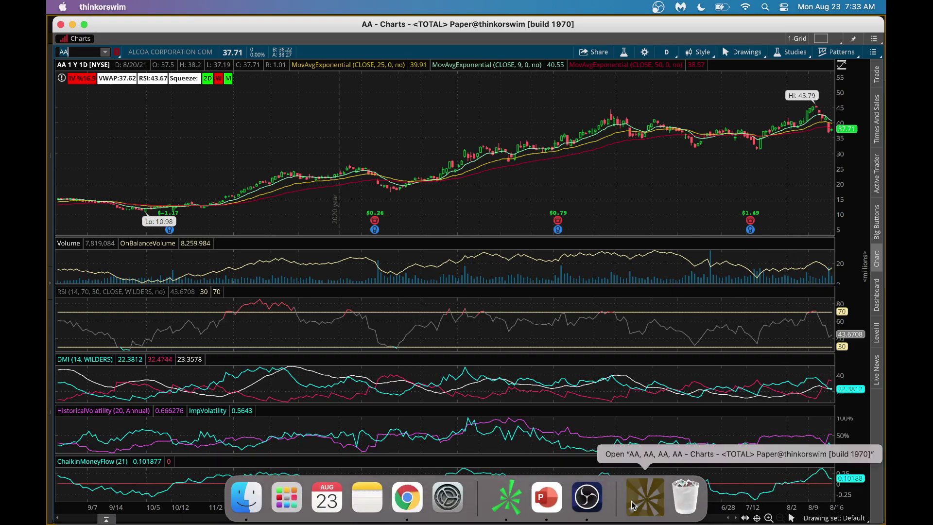
pyautogui.click(642, 455)
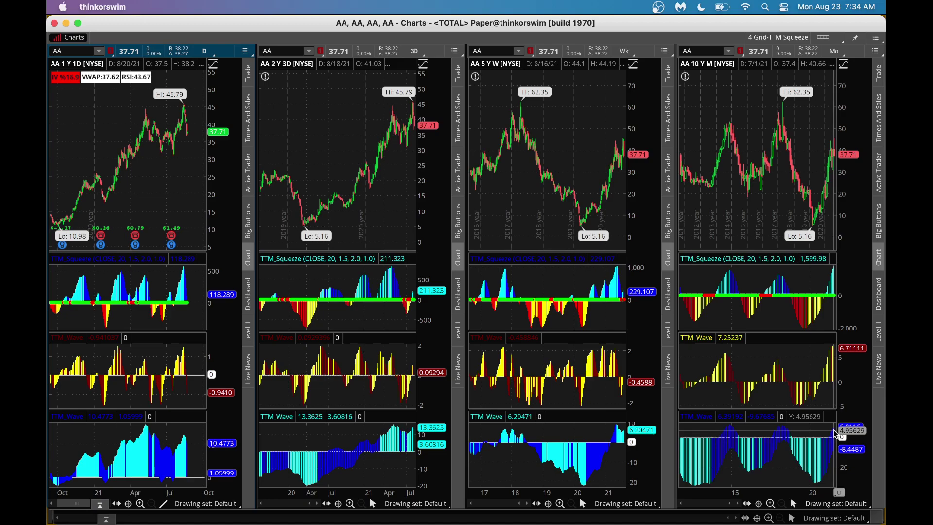
pyautogui.click(65, 24)
pyautogui.click(72, 26)
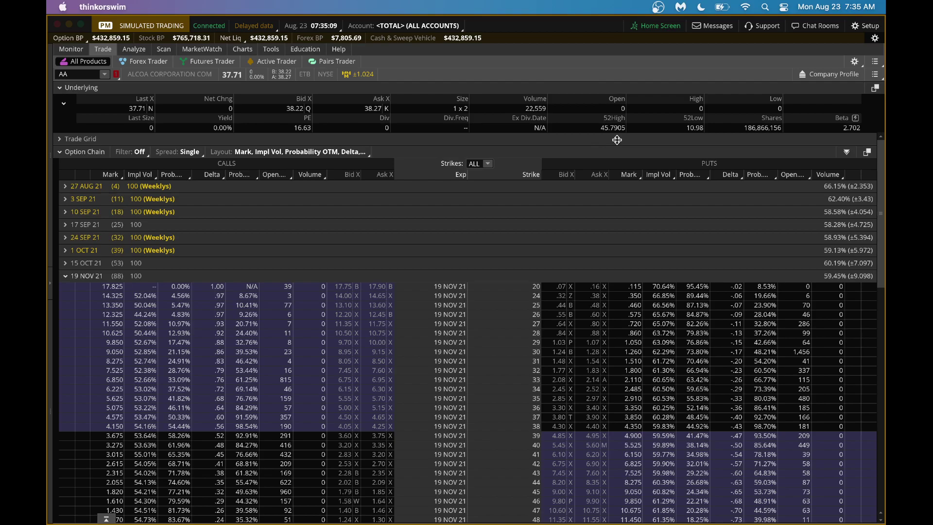
# Expand AA's 21 JAN 22 expiration in the option chain and examine its call strikes.
pyautogui.click(60, 276)
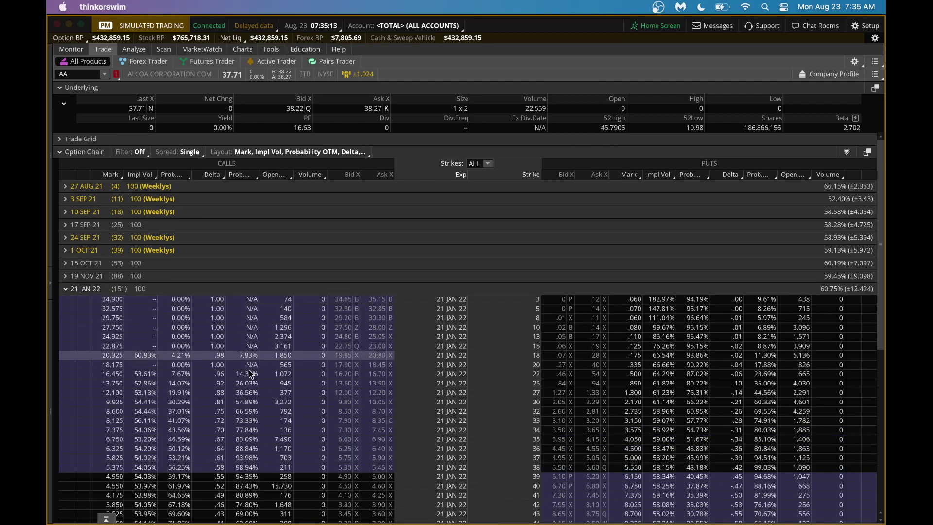
pyautogui.scroll(-1, 249, 373)
pyautogui.scroll(-3, 249, 372)
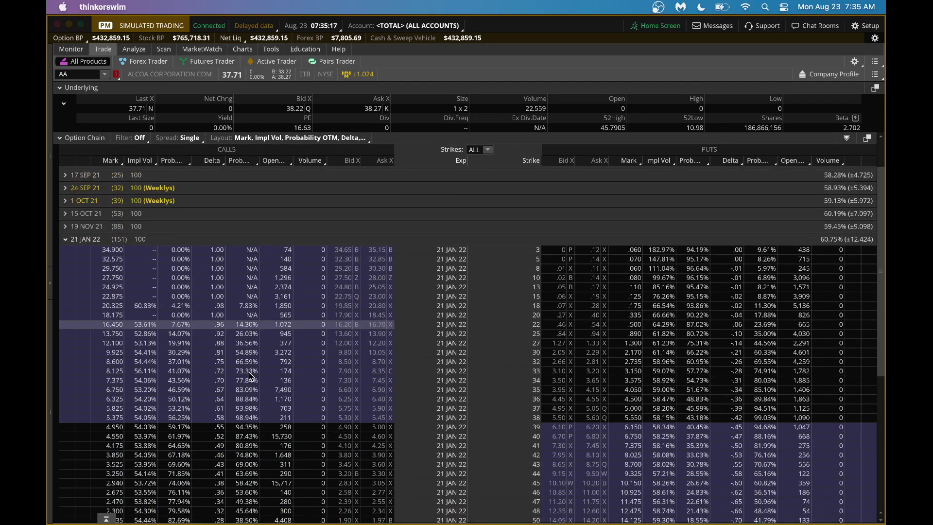
pyautogui.scroll(-5, 306, 430)
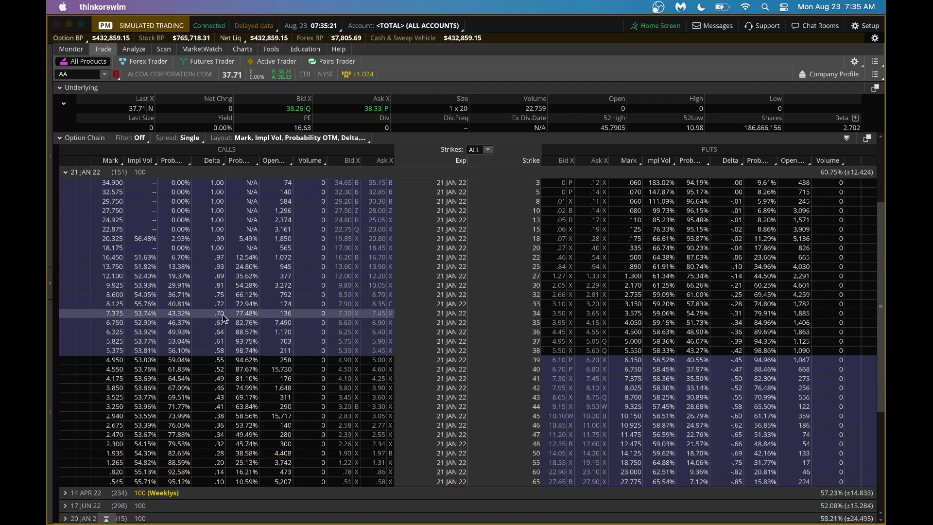
pyautogui.scroll(-4, 222, 315)
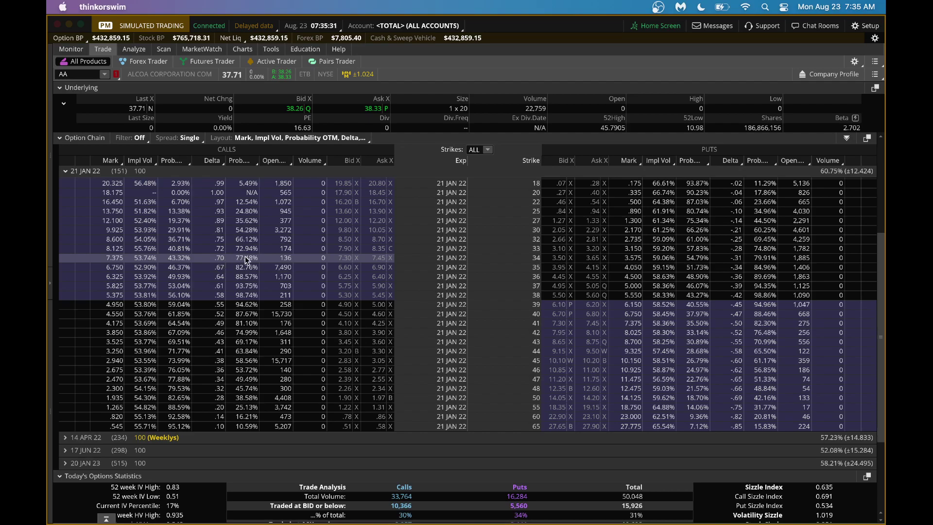
# Preview a limit order to buy one AA 21 JAN 22 34 call at 7.45, and delete the order unsent.
pyautogui.click(375, 258)
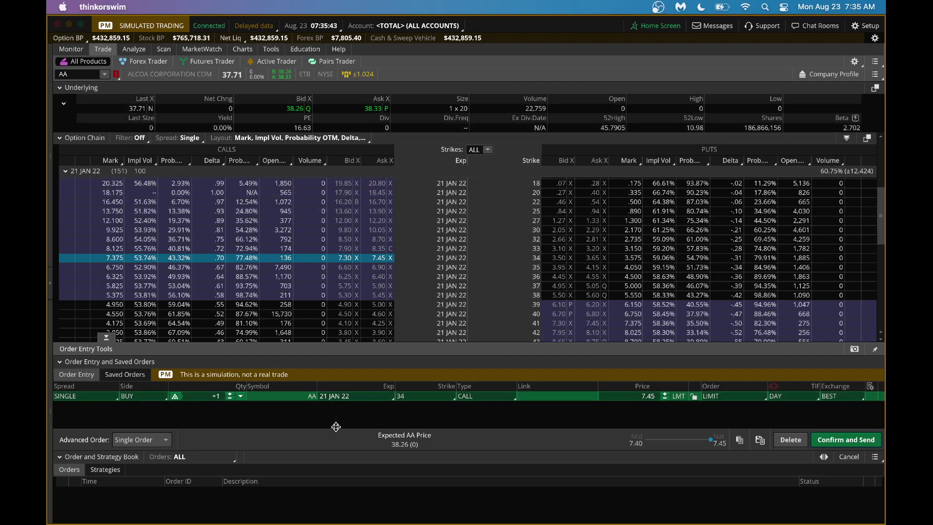
pyautogui.click(834, 442)
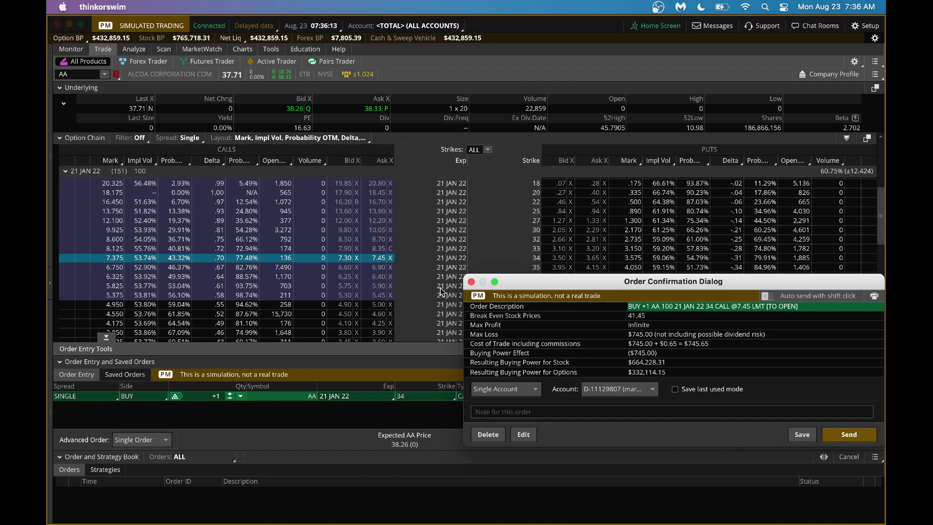
pyautogui.click(470, 282)
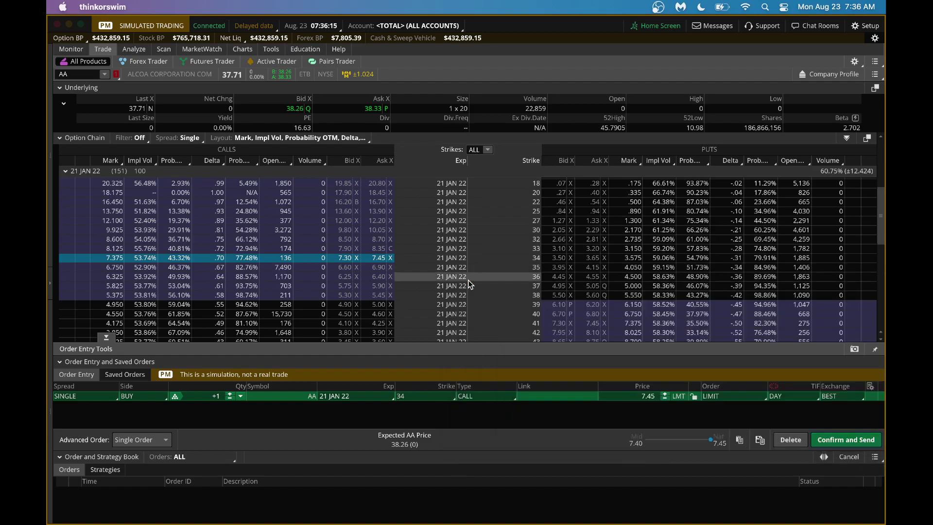
pyautogui.click(800, 440)
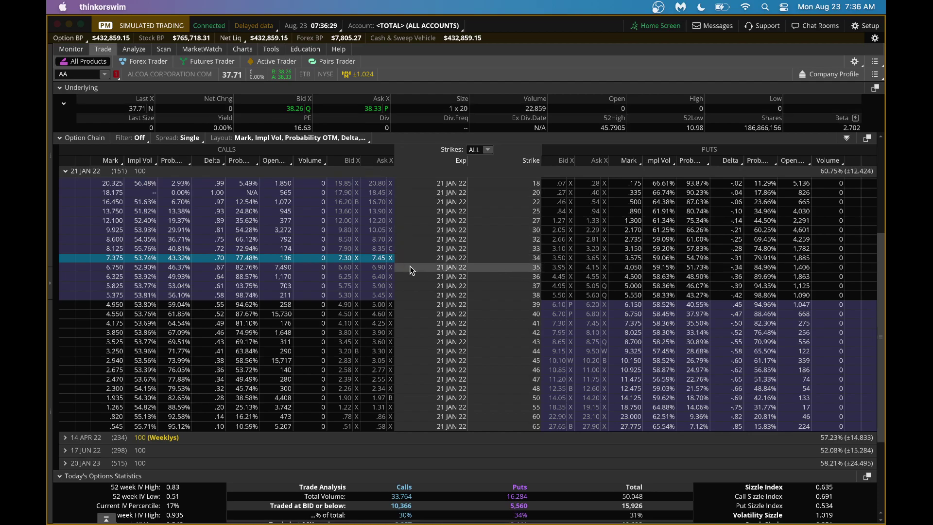
# Preview buying one AA 21 JAN 22 35/40 vertical call spread at a 2.20 limit, and delete the order unsent.
pyautogui.rightClick(379, 269)
pyautogui.moveTo(409, 284)
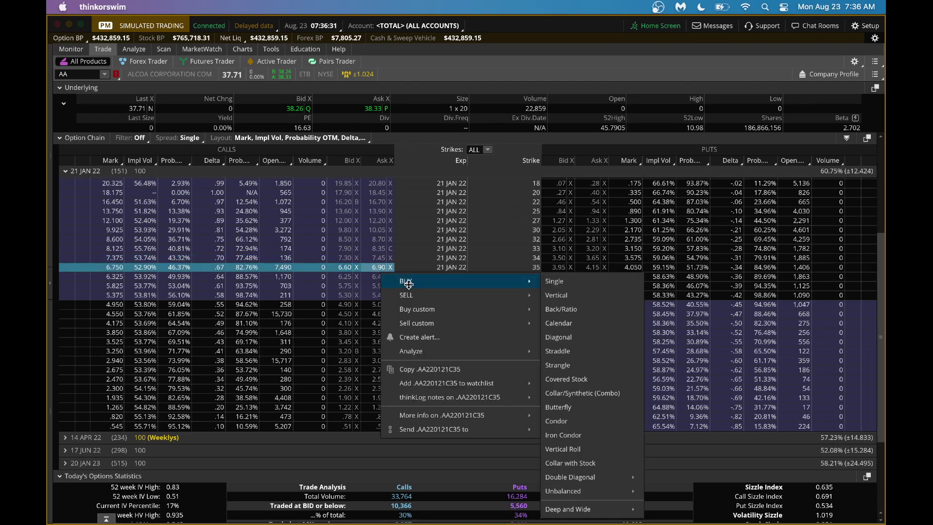
pyautogui.click(557, 295)
pyautogui.click(441, 406)
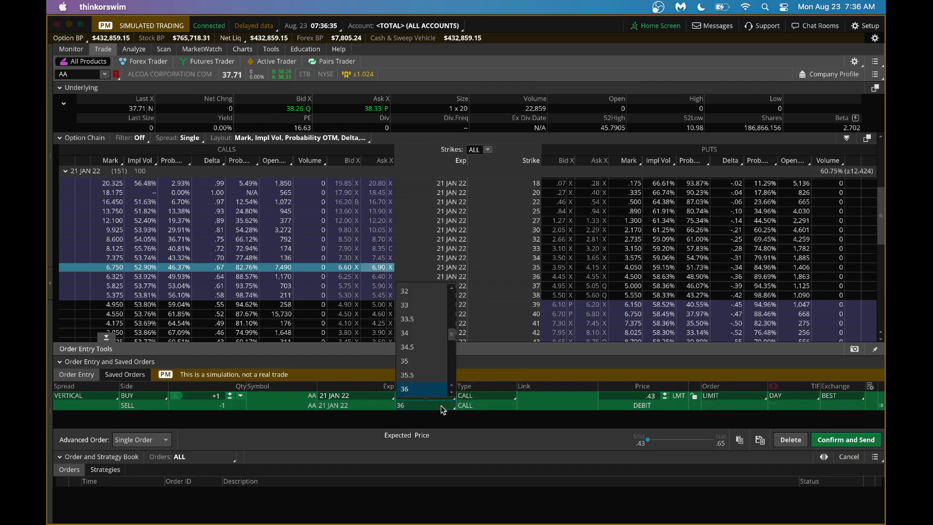
pyautogui.click(452, 372)
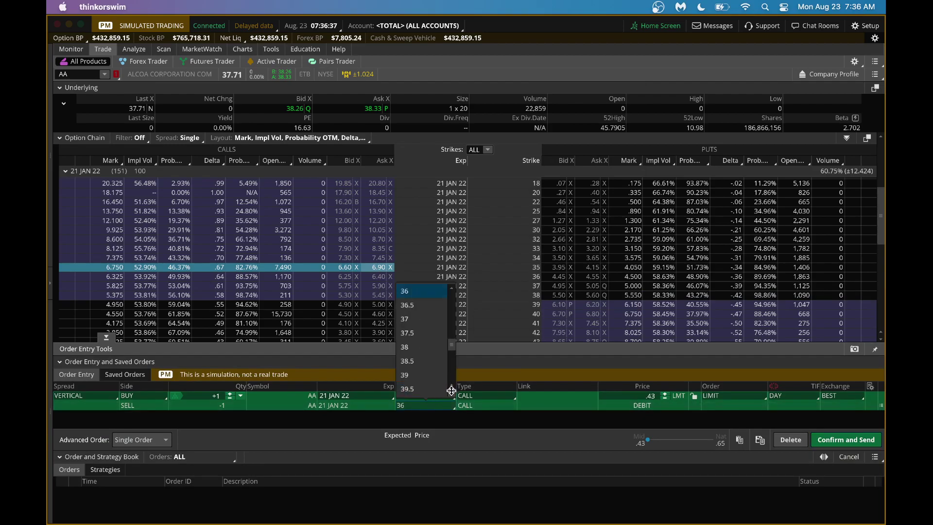
pyautogui.click(451, 390)
pyautogui.click(420, 389)
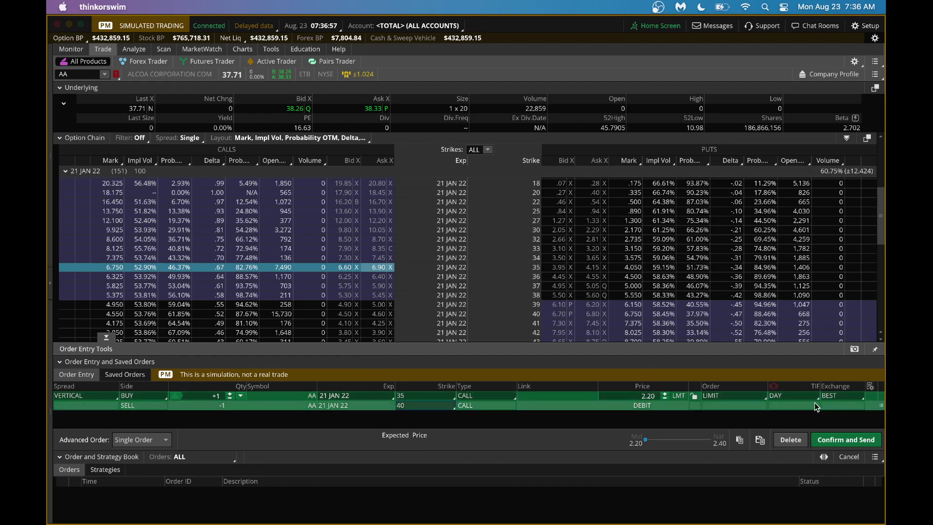
pyautogui.click(840, 441)
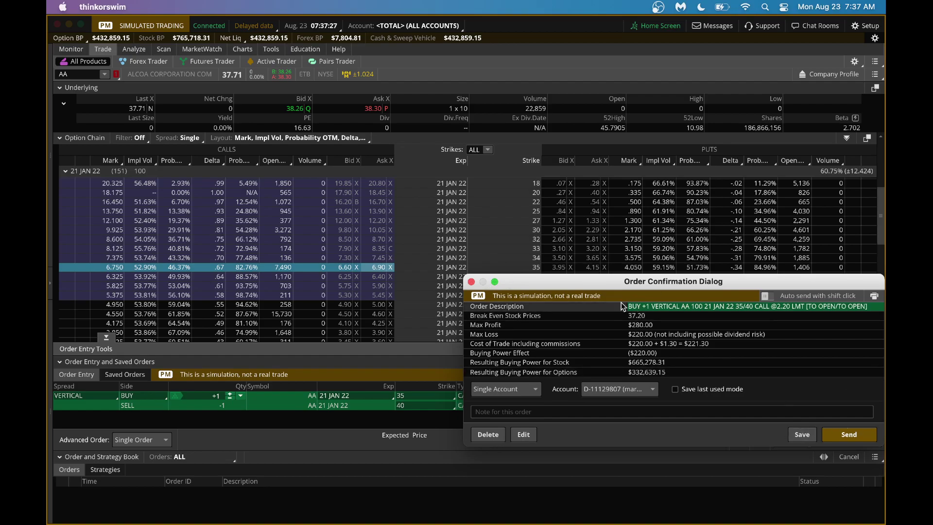
pyautogui.click(470, 283)
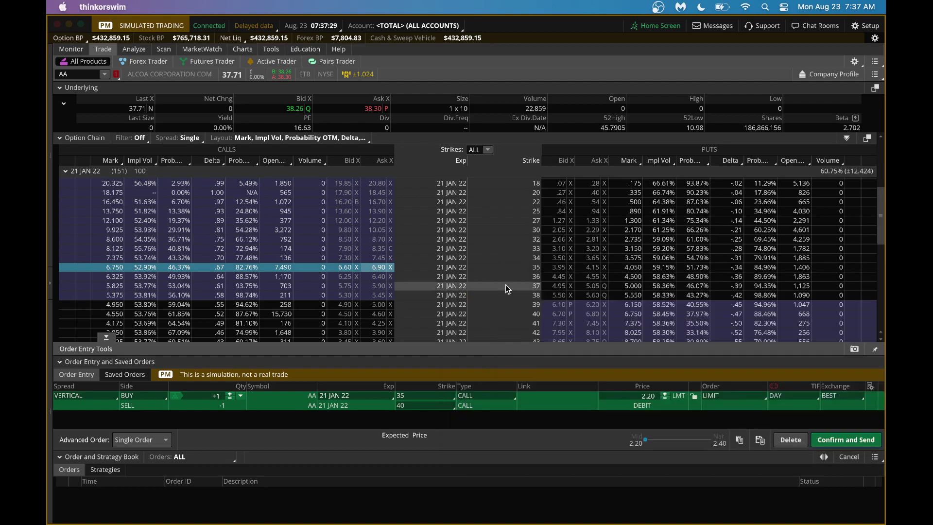
pyautogui.click(790, 440)
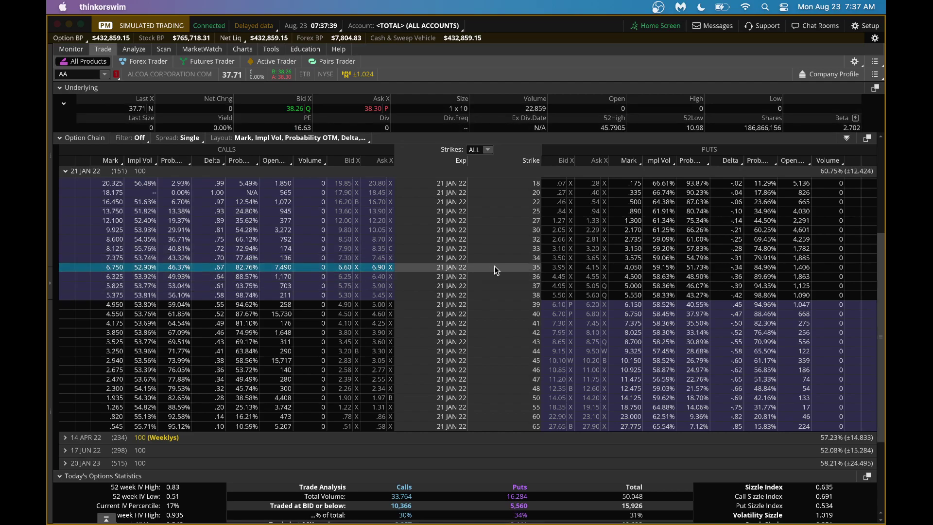
# Preview buying one AA 21 JAN 22 35/45 vertical call spread at a 3.81 limit, and close the confirmation without sending.
pyautogui.rightClick(376, 268)
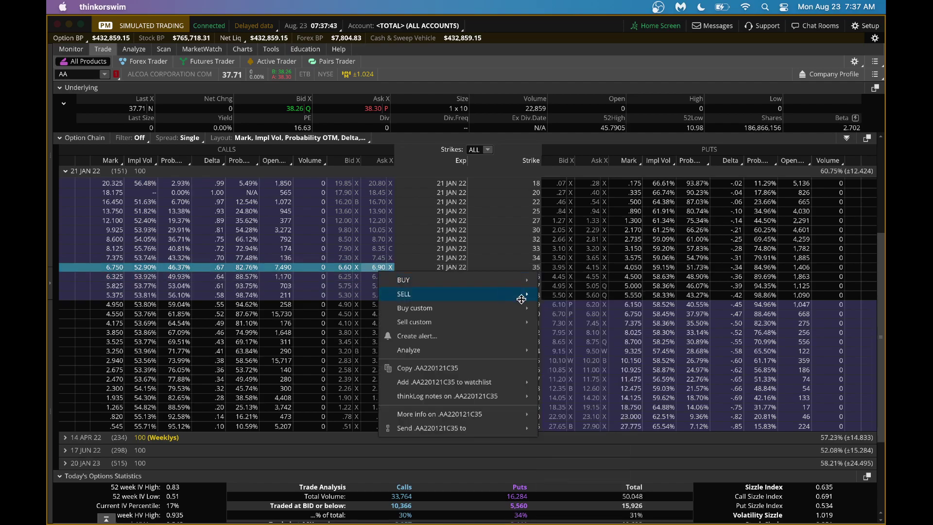
pyautogui.moveTo(471, 280)
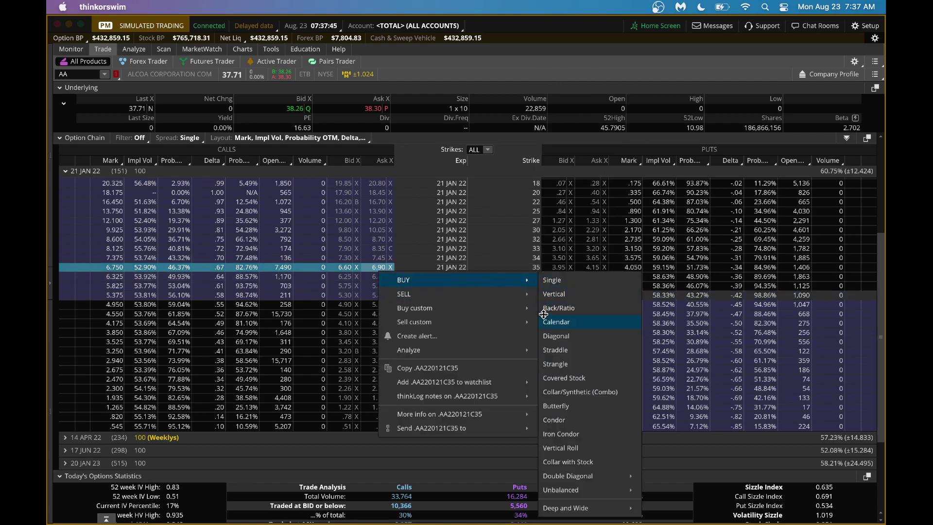
pyautogui.click(551, 297)
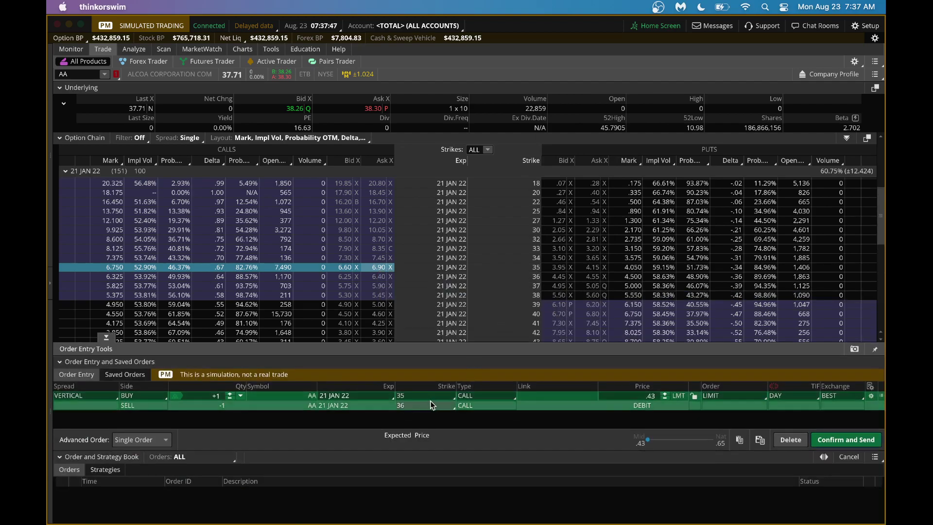
pyautogui.click(430, 405)
pyautogui.scroll(-3, 453, 372)
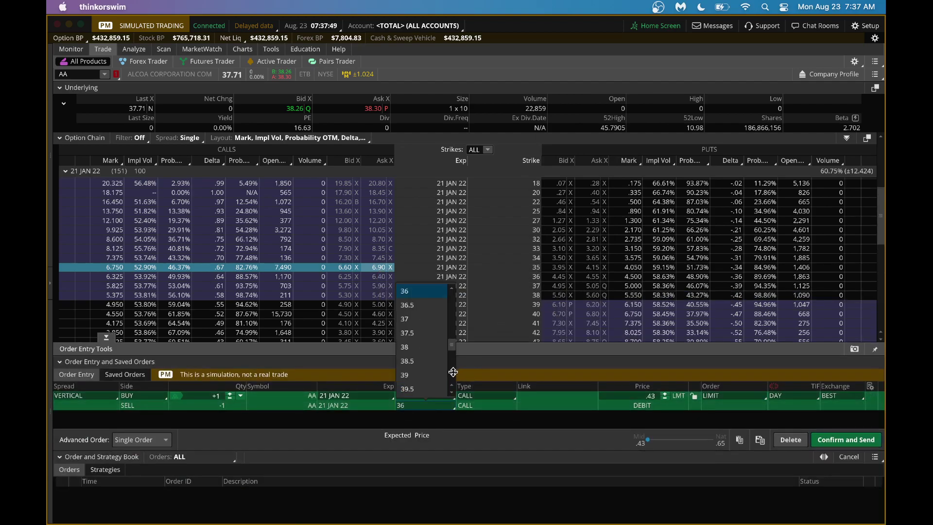
pyautogui.scroll(-3, 453, 372)
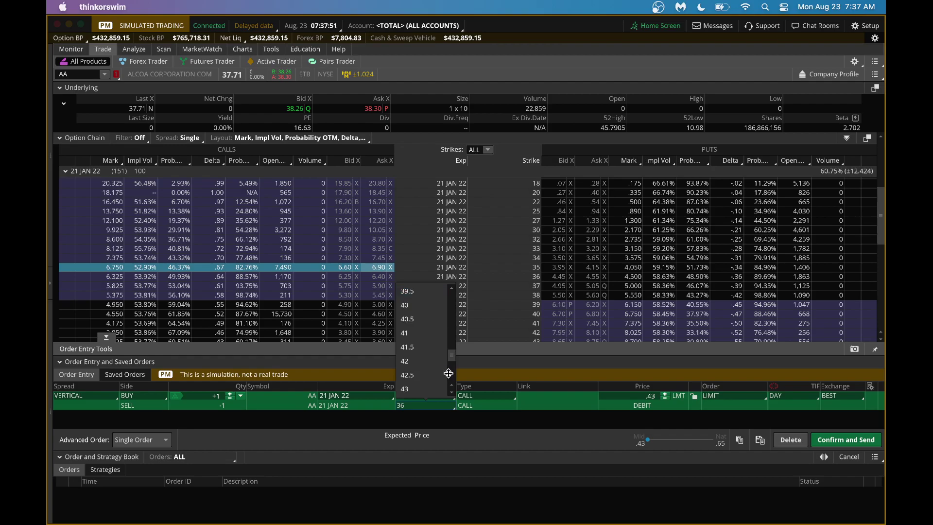
pyautogui.scroll(-3, 452, 391)
pyautogui.click(405, 319)
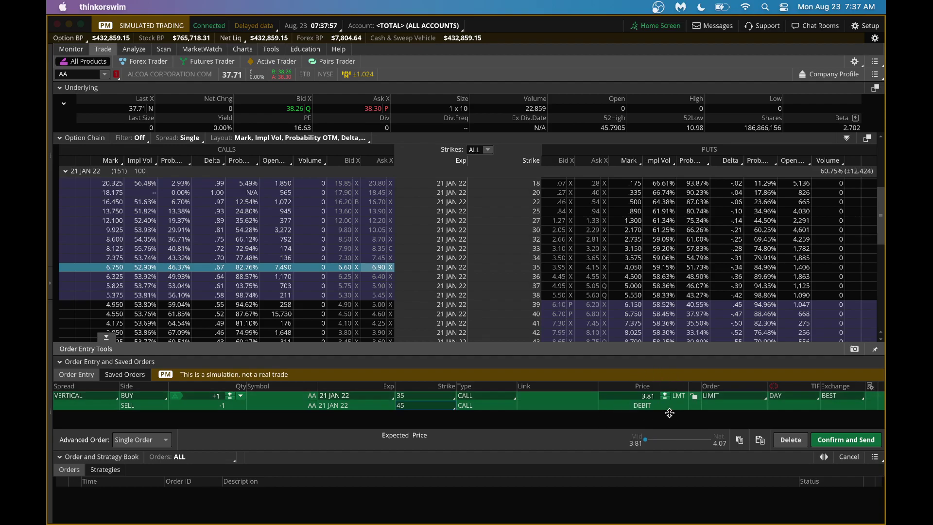
pyautogui.click(827, 441)
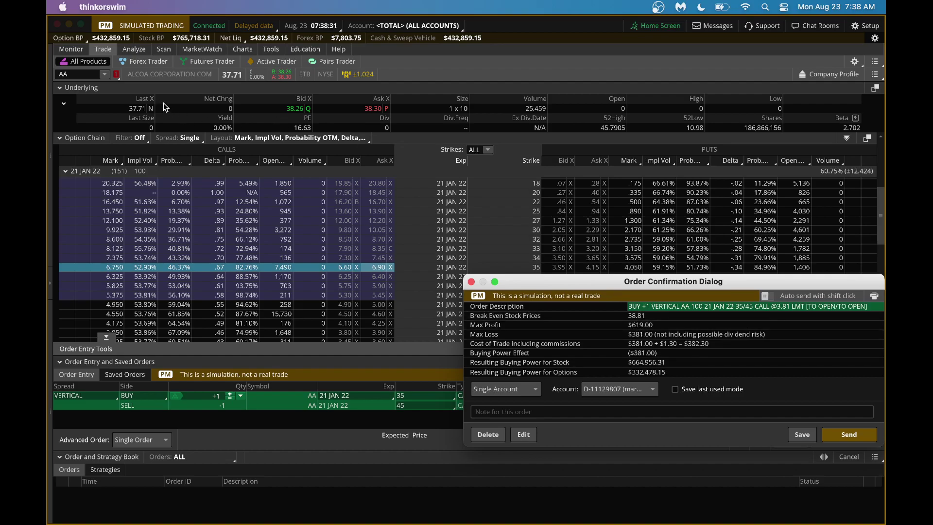
pyautogui.click(472, 283)
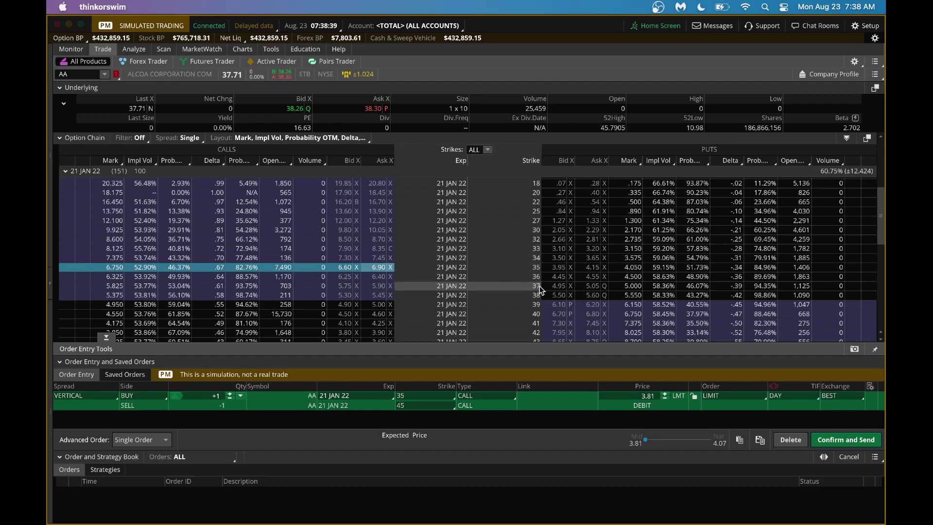
# Change the spread's strikes to 33/43, preview it at a 4.60 limit, and delete the order unsent.
pyautogui.click(452, 398)
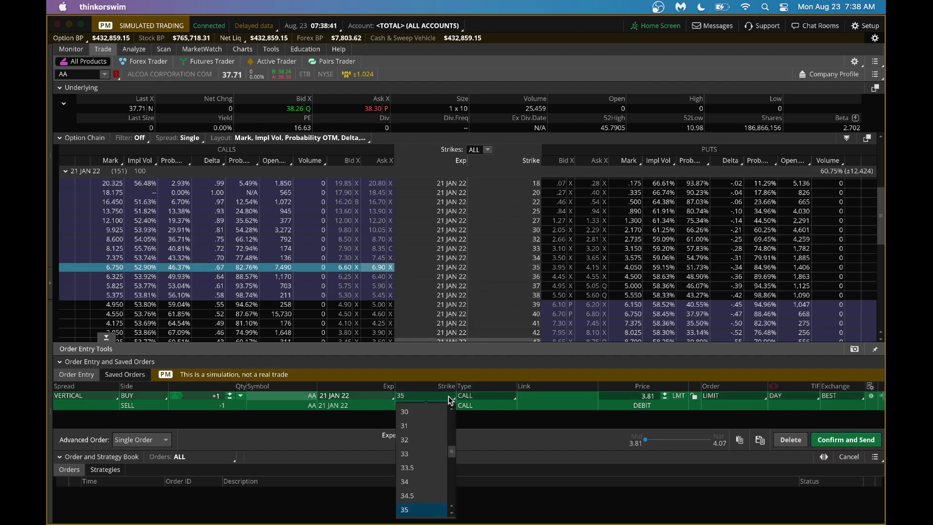
pyautogui.click(413, 454)
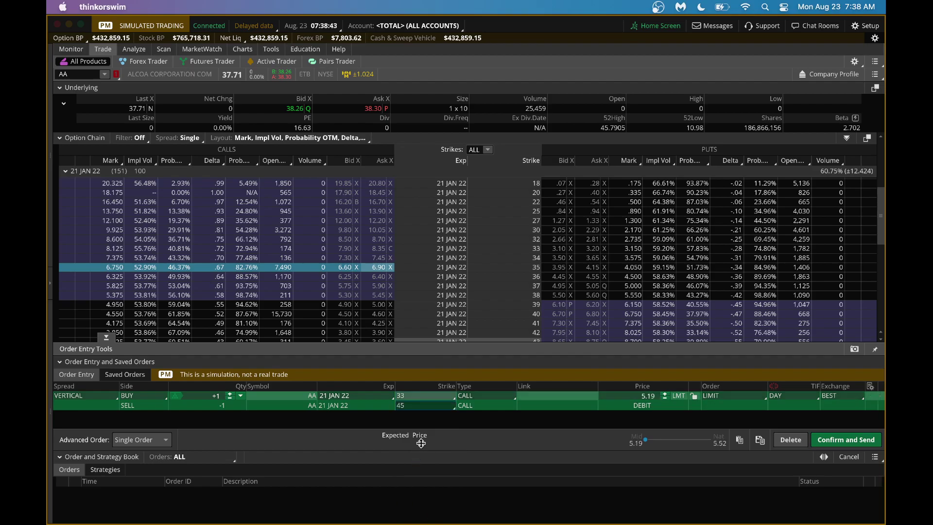
pyautogui.click(436, 410)
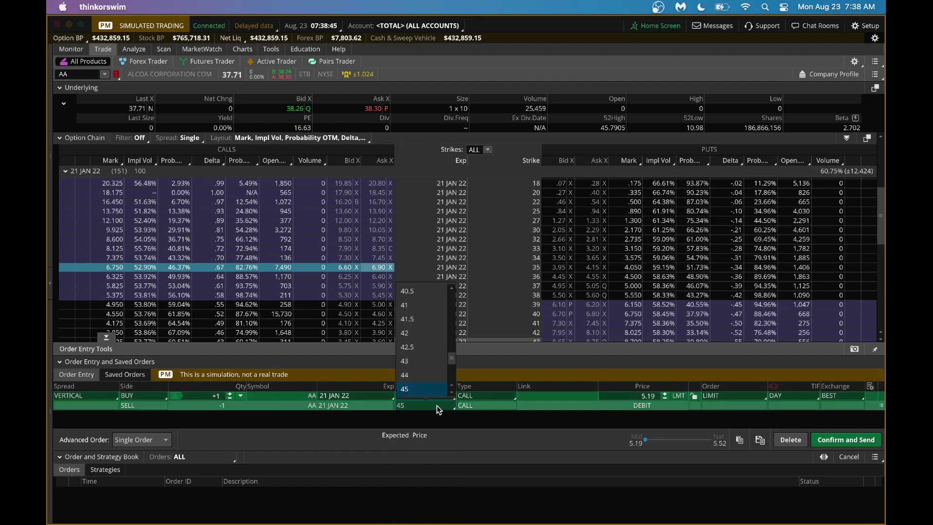
pyautogui.click(407, 362)
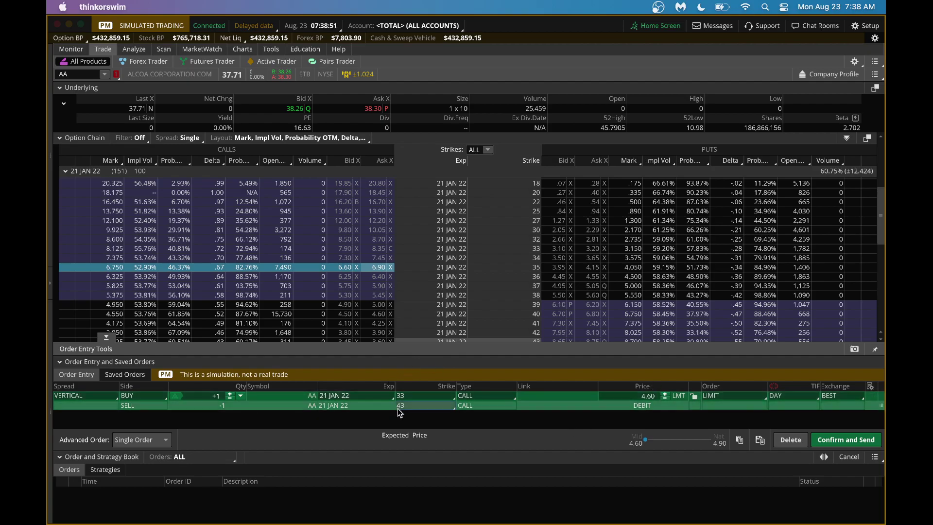
pyautogui.click(835, 439)
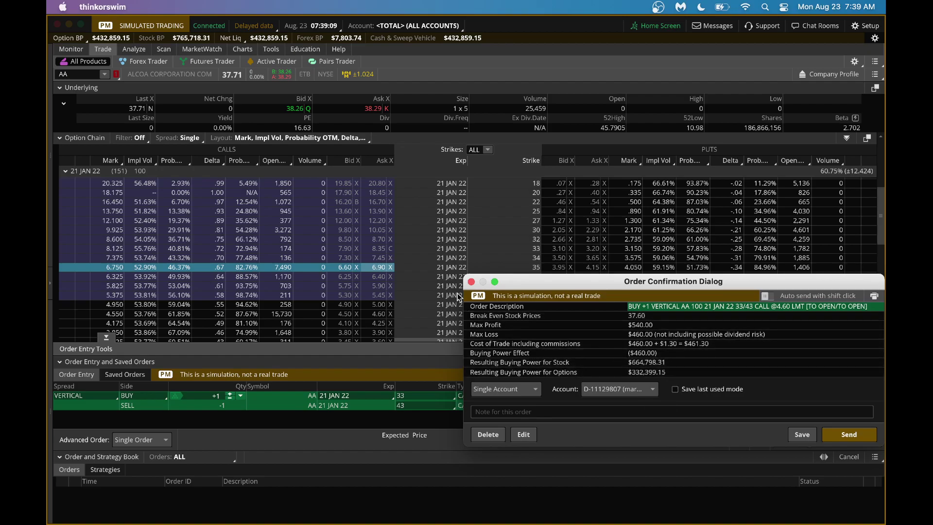
pyautogui.click(471, 282)
pyautogui.click(779, 439)
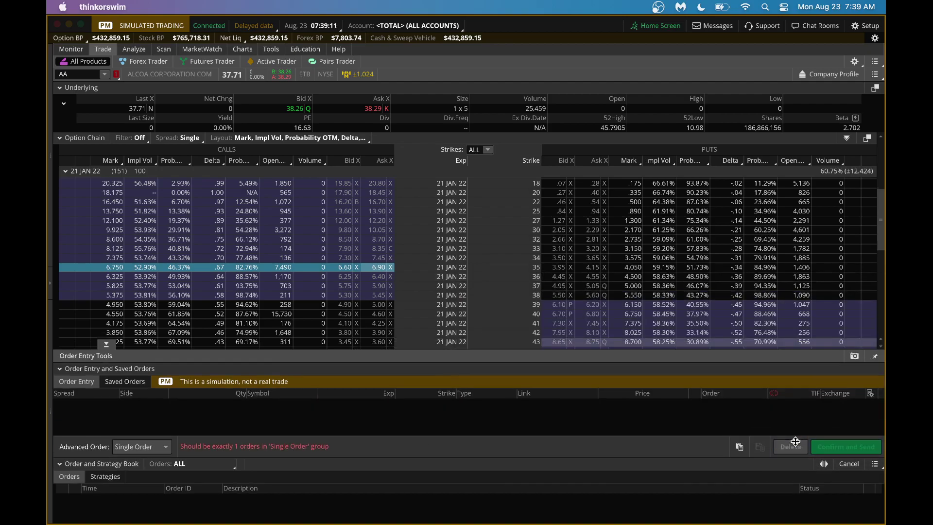
# Check the stock ideas slide in PowerPoint, and load BSX, Boston Scientific Corp, in thinkorswim's option chain.
pyautogui.press('super+Tab')
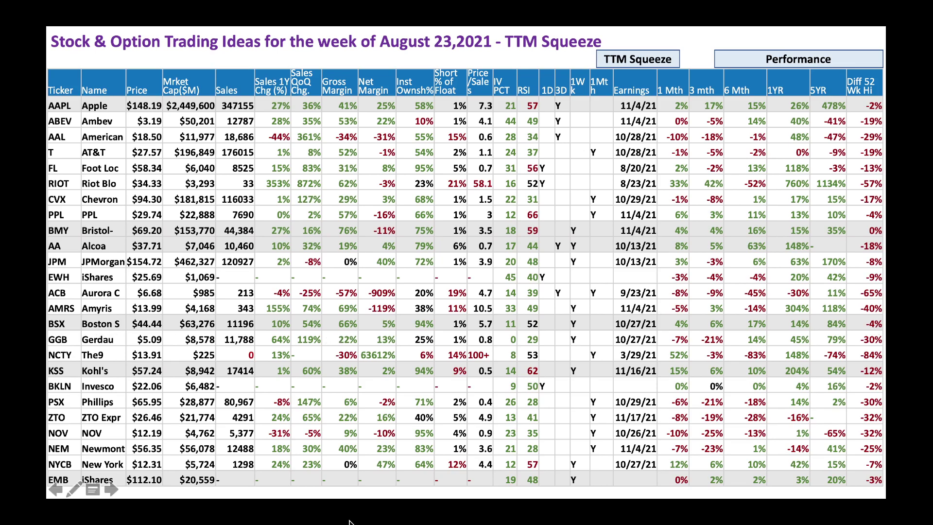
pyautogui.press('super+Tab')
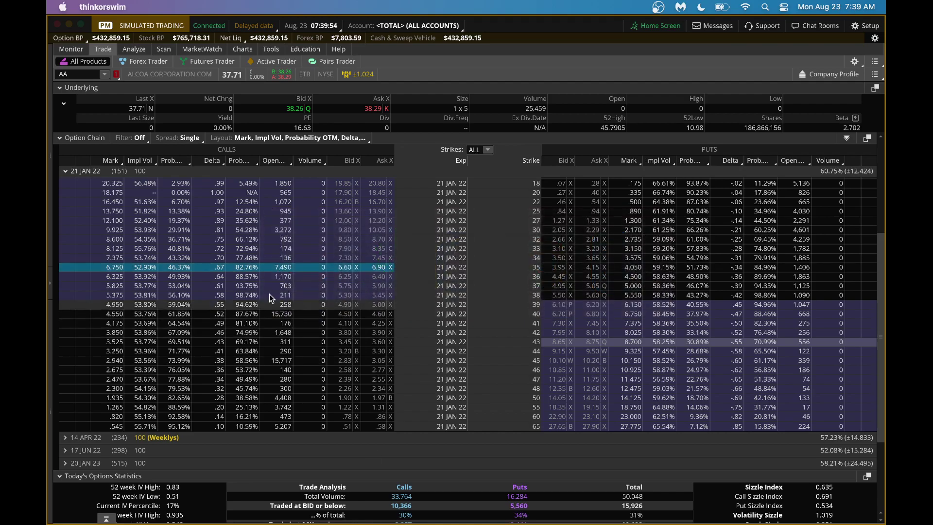
pyautogui.click(77, 75)
pyautogui.write('BSX')
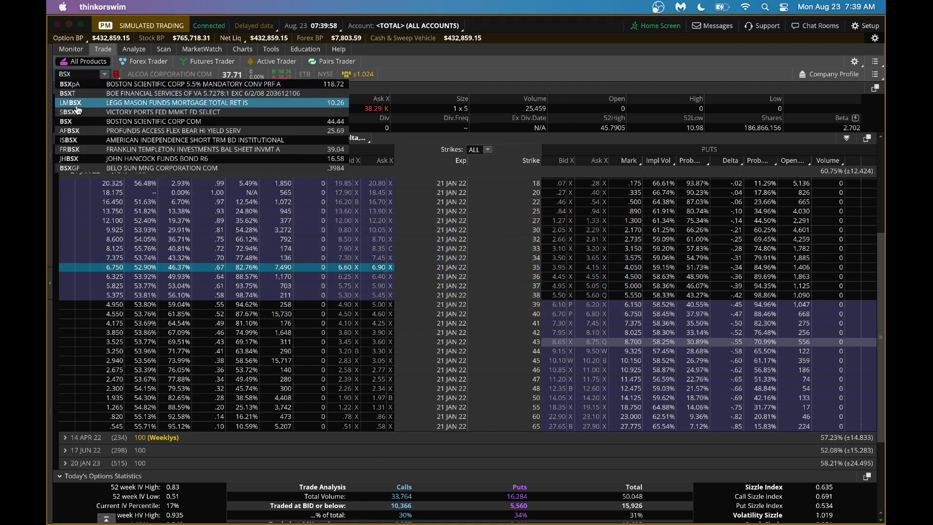
pyautogui.click(102, 121)
# Restore the detached BSX single-chart window and examine its daily price, DMI and volatility studies.
pyautogui.moveTo(503, 523)
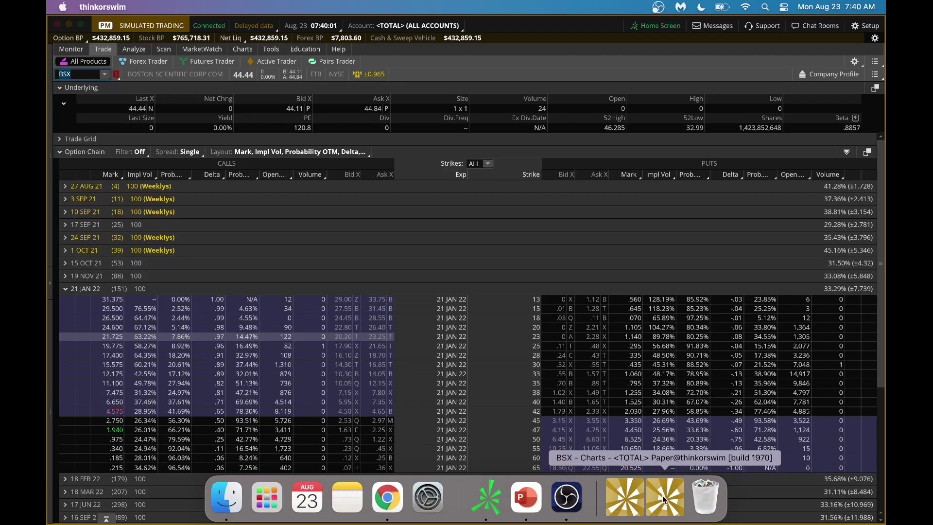
pyautogui.click(662, 494)
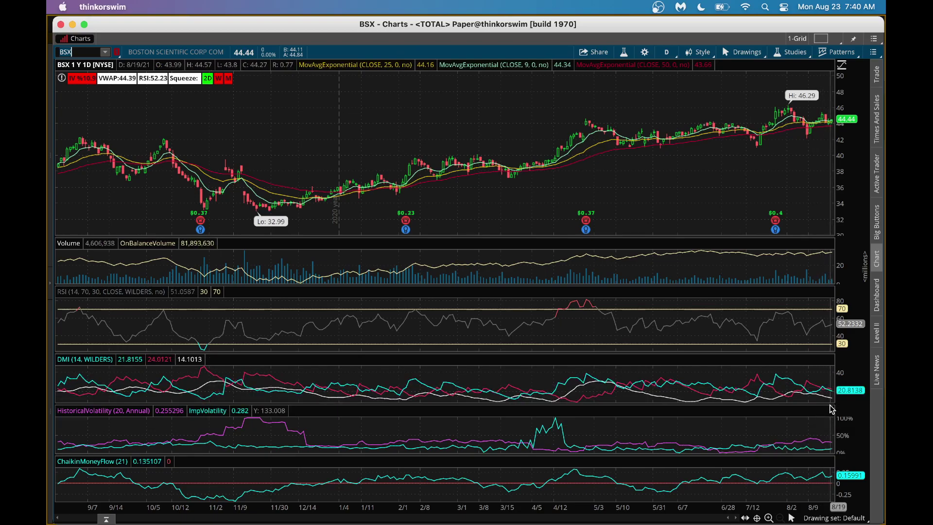
pyautogui.moveTo(830, 409)
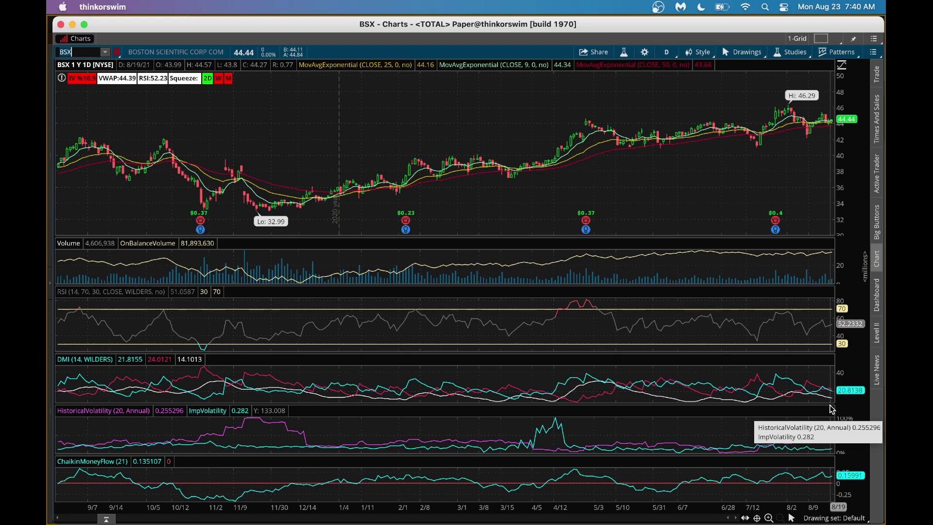